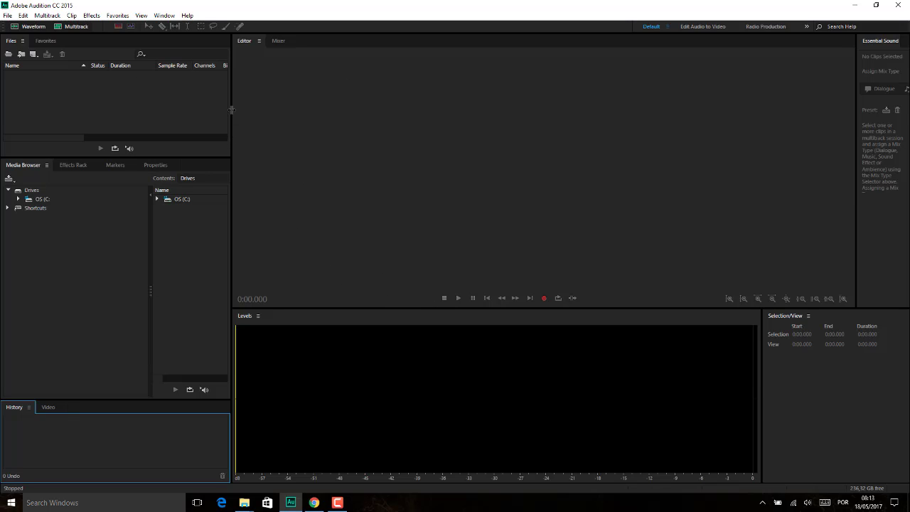
# Widen the Files and Media Browser column slightly and open the JAMZ "Can't Take My Eyes Off You" MP3 from the MUSICAS folder.
pyautogui.moveTo(235, 108)
pyautogui.mouseDown()
pyautogui.moveTo(251, 114)
pyautogui.moveTo(235, 121)
pyautogui.mouseUp()
pyautogui.moveTo(240, 124); pyautogui.dragTo(241, 130)
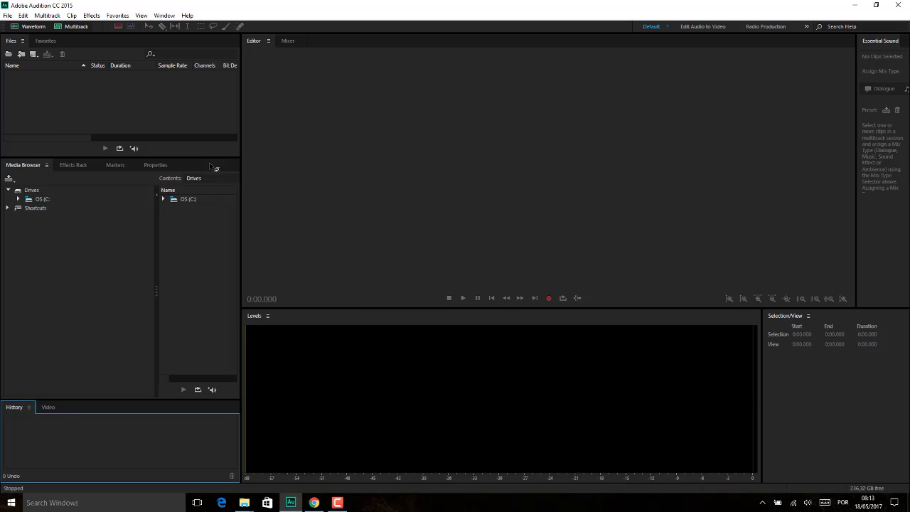
pyautogui.doubleClick(120, 100)
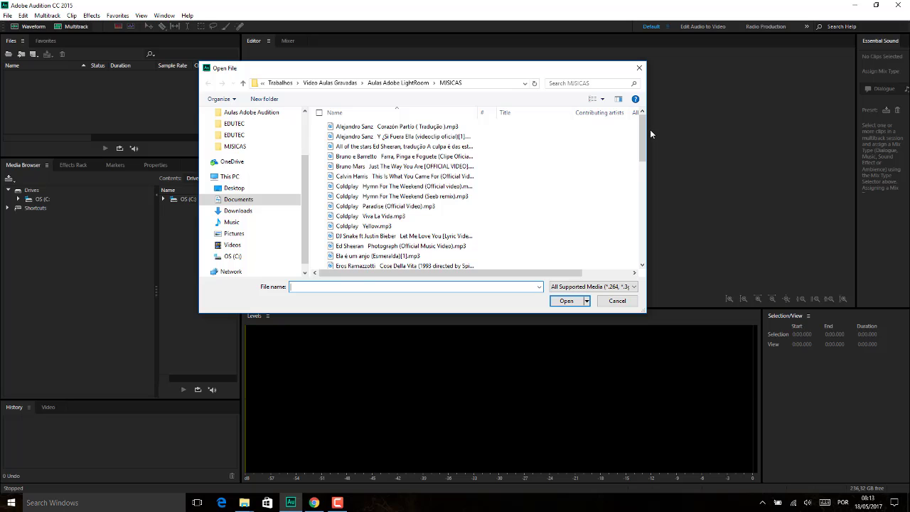
pyautogui.moveTo(644, 131); pyautogui.dragTo(642, 190)
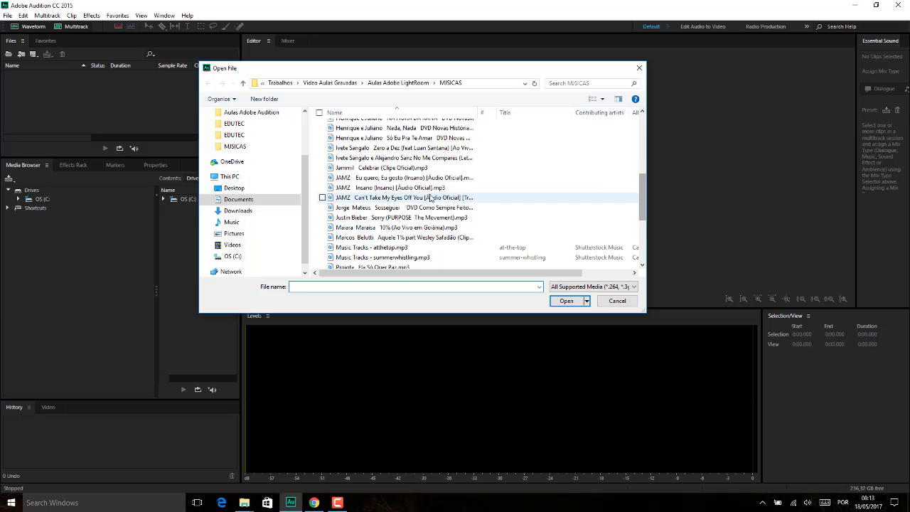
pyautogui.doubleClick(372, 198)
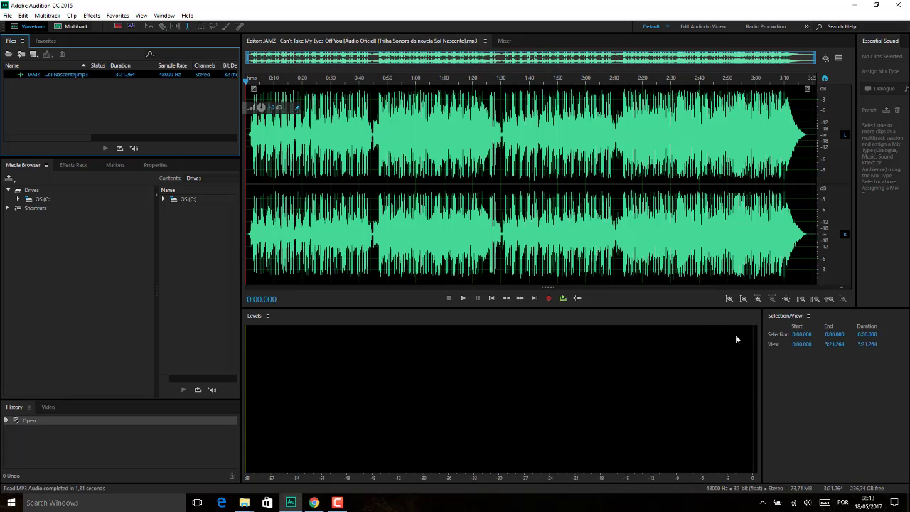
# Enlarge the waveform editor by shrinking the Levels area, and play the song's opening until about 0:17.
pyautogui.click(837, 68)
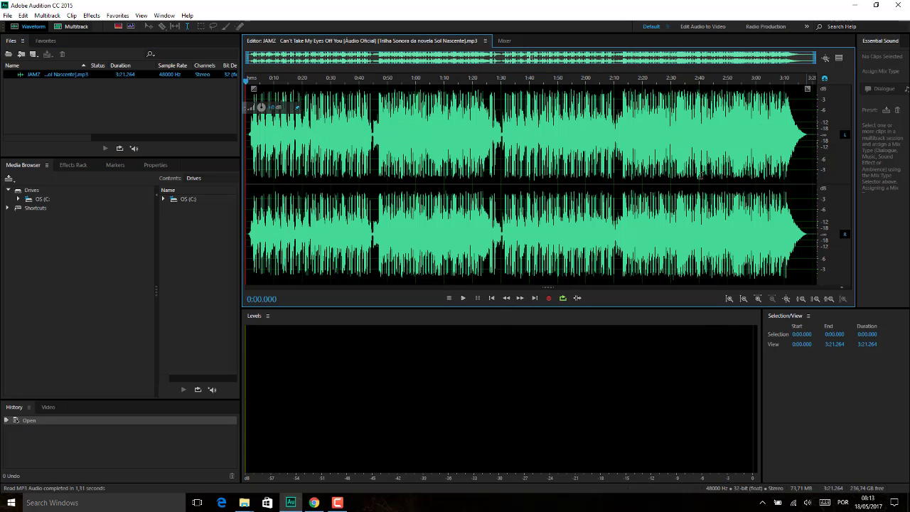
pyautogui.moveTo(505, 308); pyautogui.dragTo(520, 425)
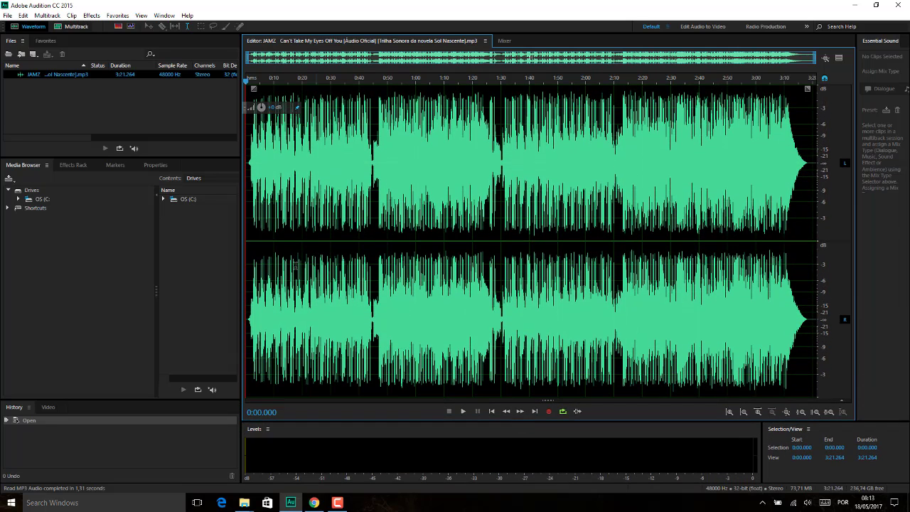
pyautogui.press('space')
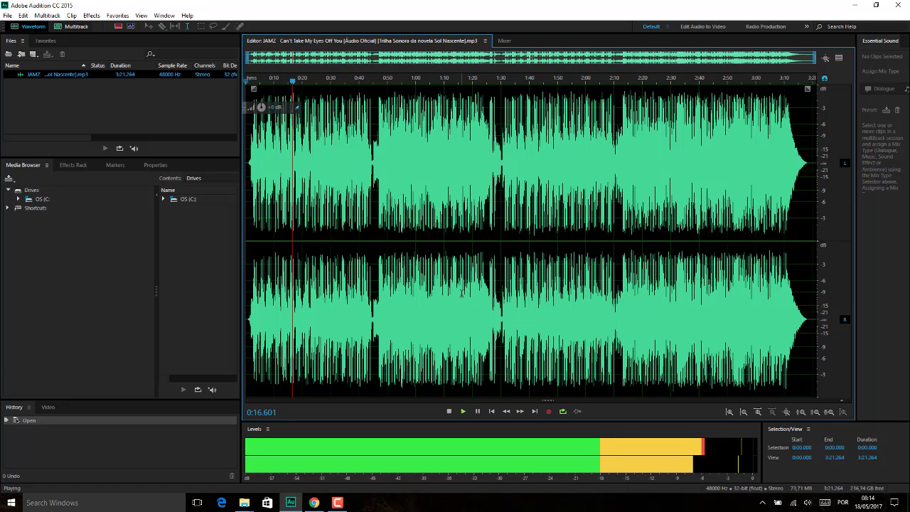
pyautogui.press('space')
pyautogui.press('space')
pyautogui.press('space')
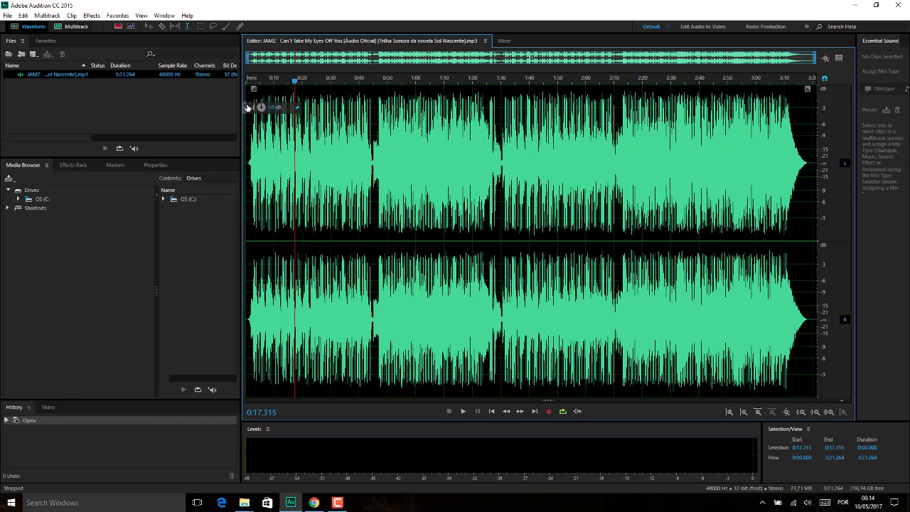
# Move the floating volume control to the upper channel near 2:00 and raise the whole song's volume slightly.
pyautogui.moveTo(245, 108); pyautogui.dragTo(560, 155)
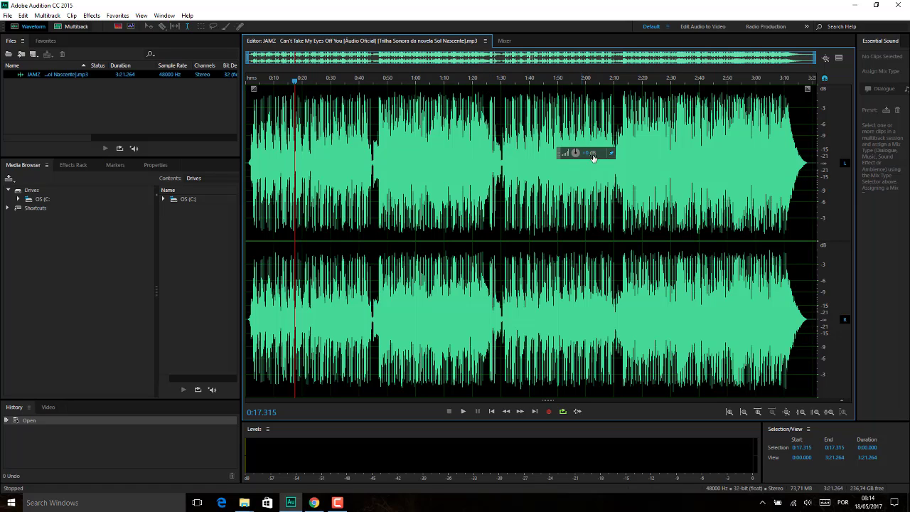
pyautogui.moveTo(587, 155); pyautogui.dragTo(604, 150)
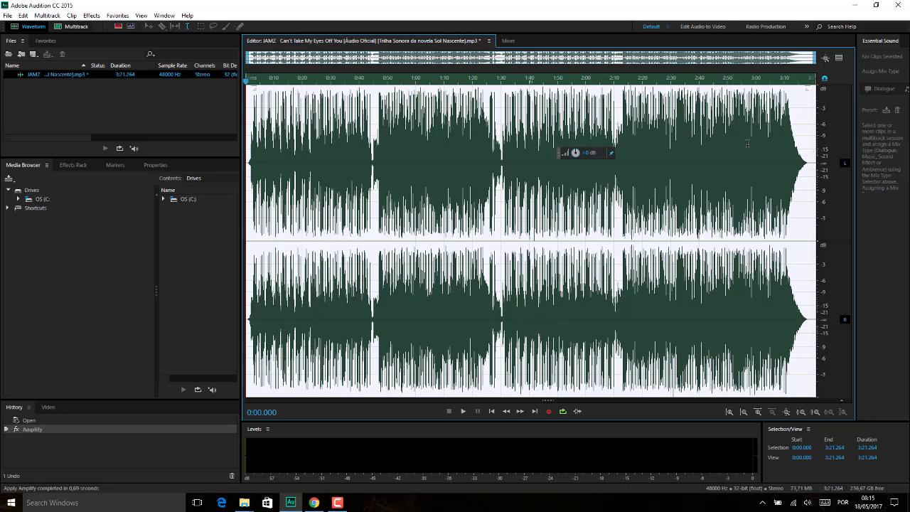
# Play the amplified song from about 0:02 until about 0:24.
pyautogui.click(252, 107)
pyautogui.press('space')
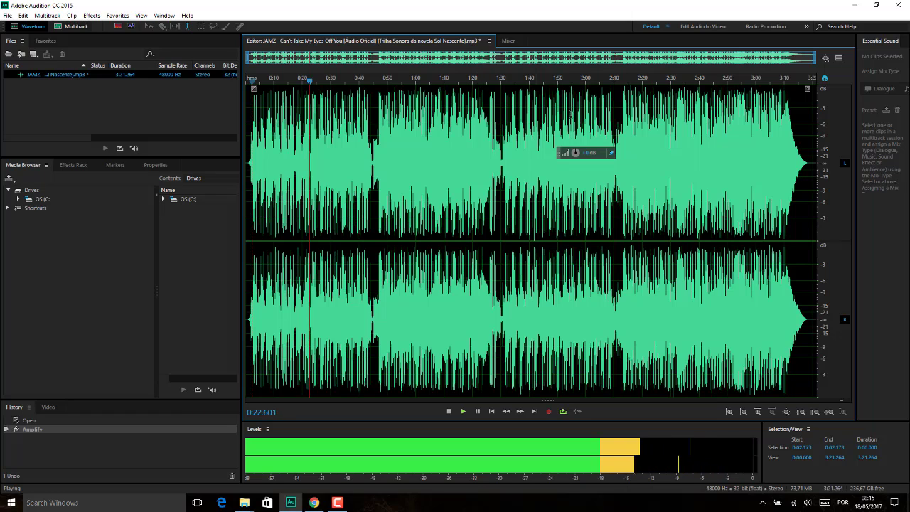
pyautogui.press('space')
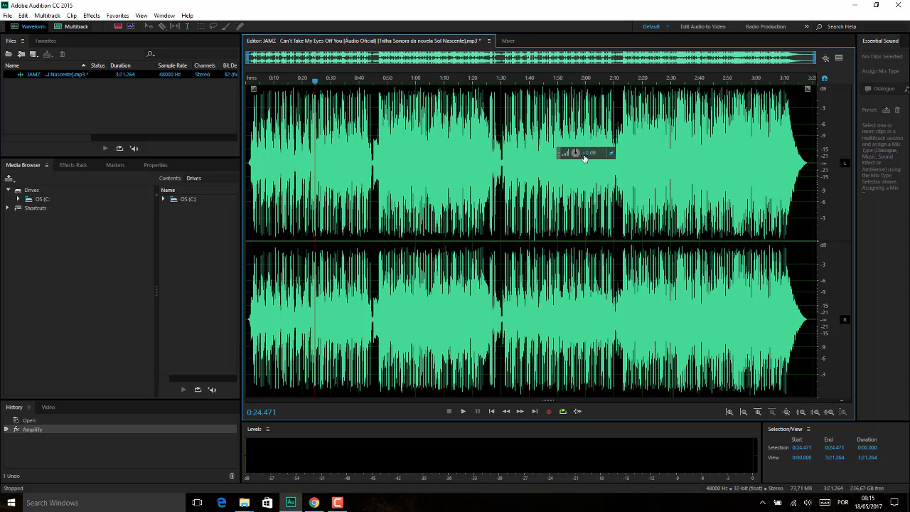
# Amplify the whole song further and play its first seconds to check the levels for clipping.
pyautogui.moveTo(584, 158); pyautogui.dragTo(589, 155)
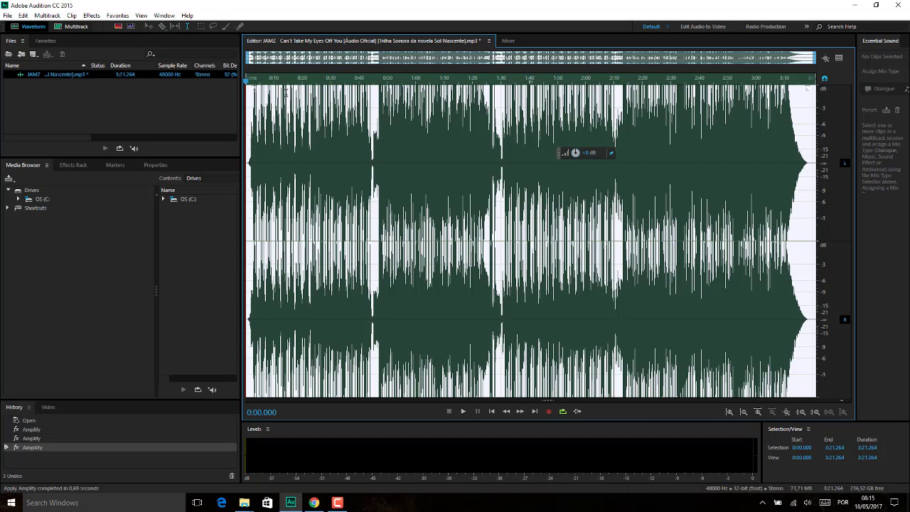
pyautogui.press('space')
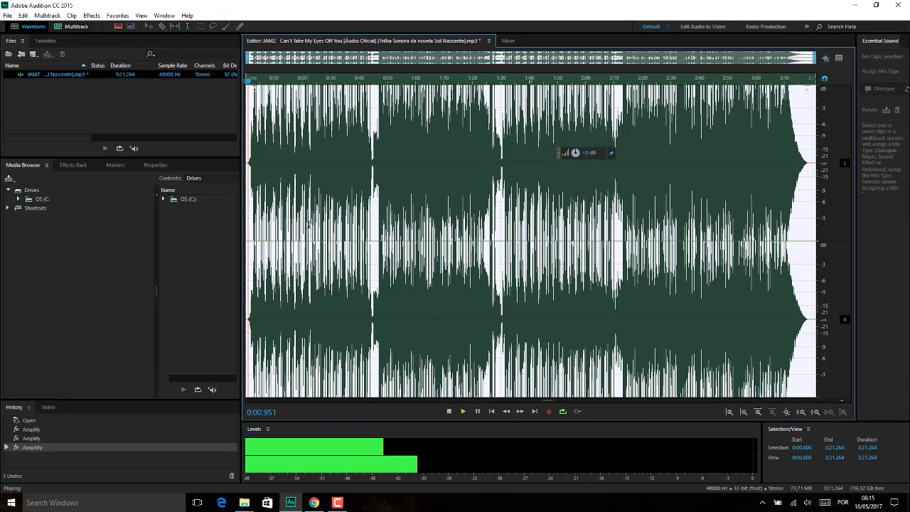
pyautogui.hotkey('ctrl', 'shift', 'a')
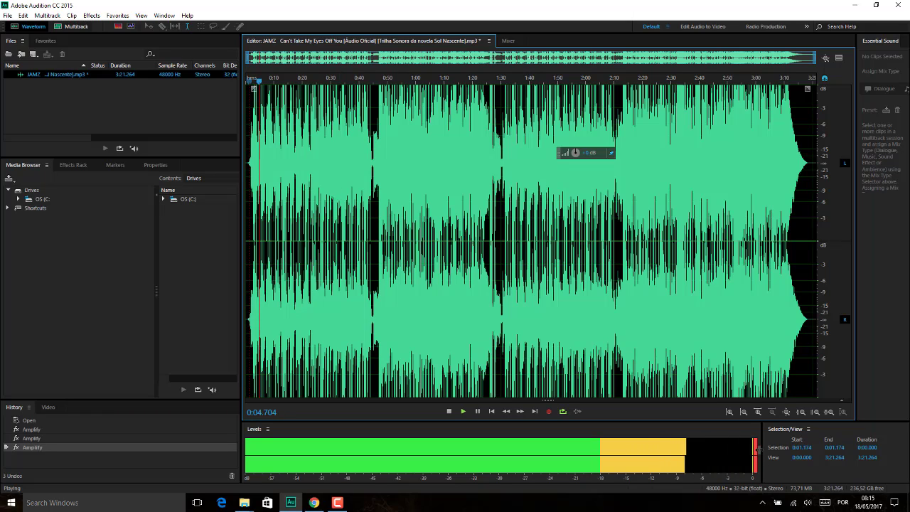
pyautogui.press('space')
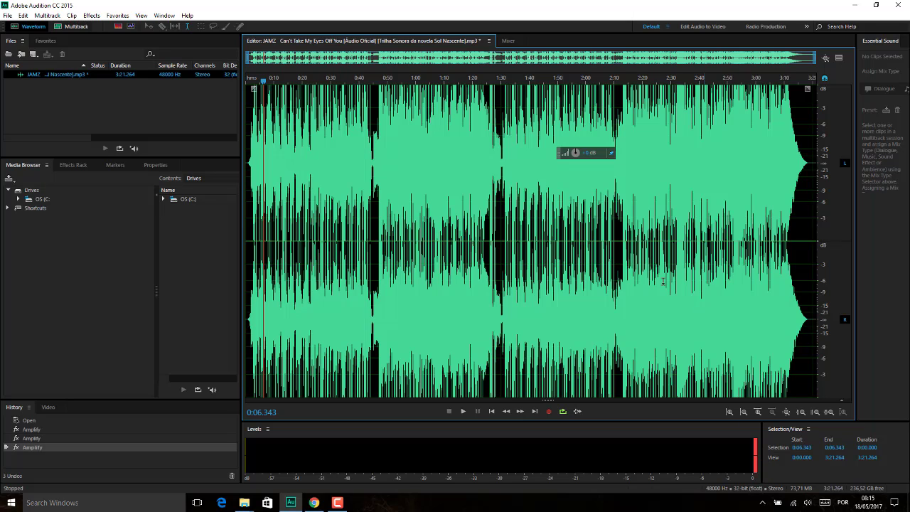
# Adjust the whole song's gain once more and play it briefly from about 1:01.
pyautogui.moveTo(585, 155); pyautogui.dragTo(589, 154)
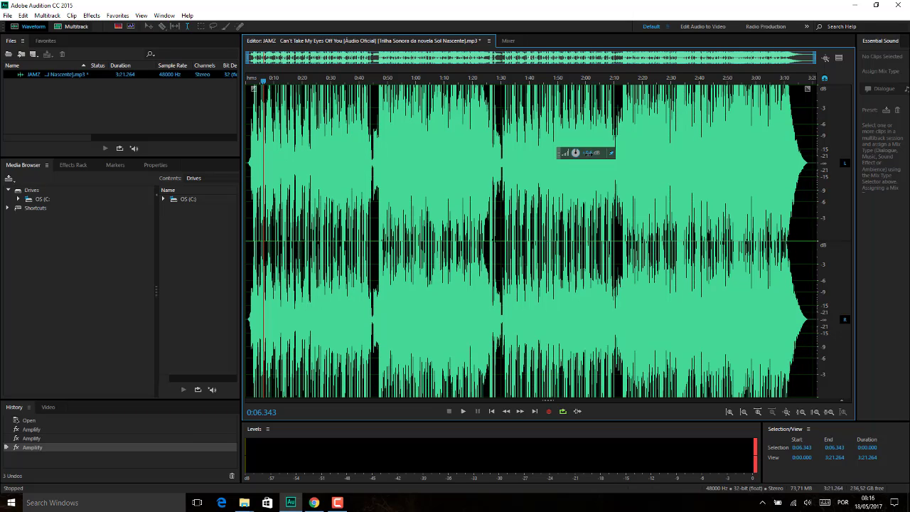
pyautogui.moveTo(588, 152); pyautogui.dragTo(587, 153)
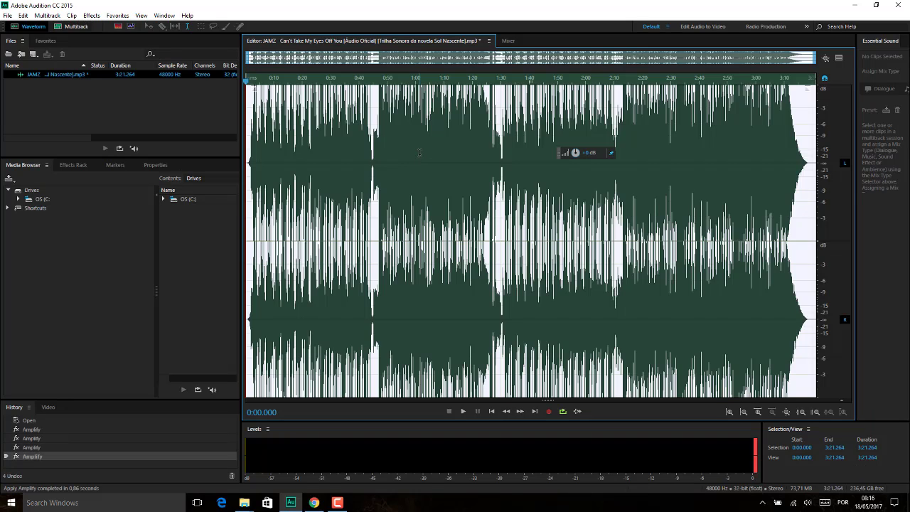
pyautogui.click(421, 152)
pyautogui.press('space')
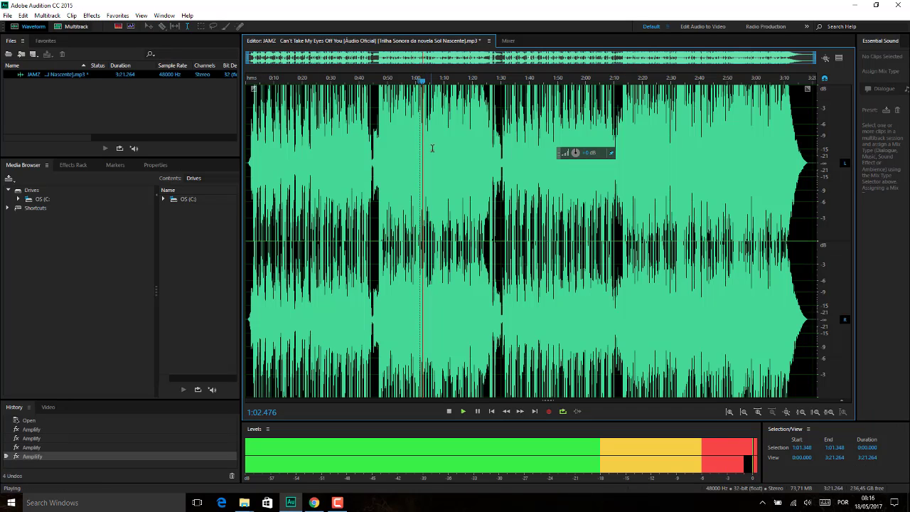
pyautogui.press('space')
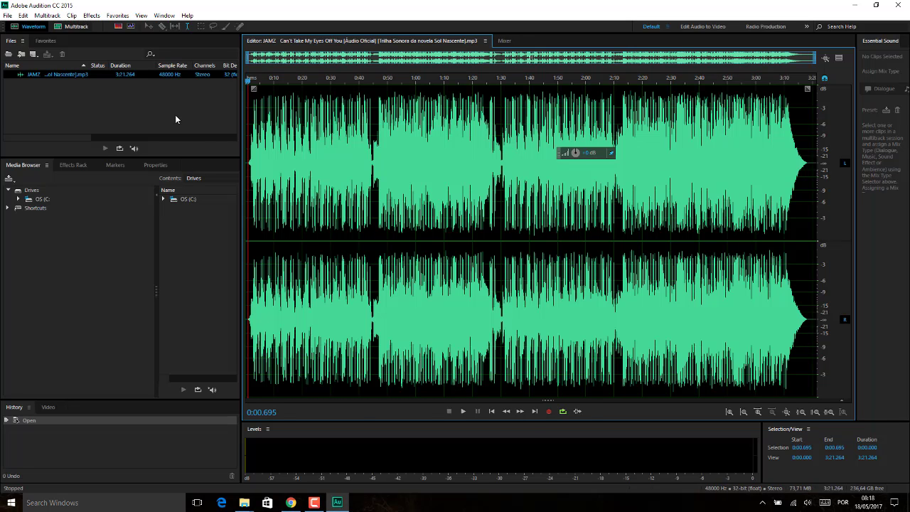
# Create a new 48000 Hz, stereo, 16-bit audio file with the default name and start recording into it.
pyautogui.click(144, 100)
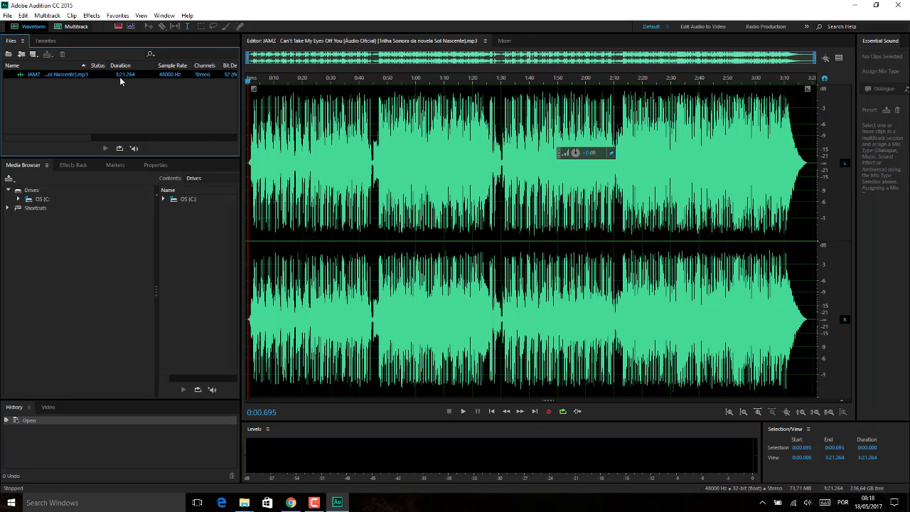
pyautogui.click(37, 55)
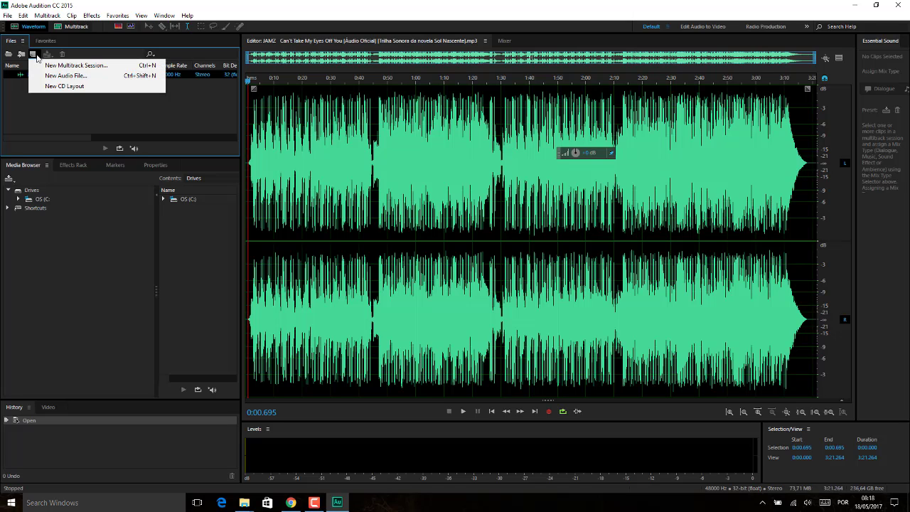
pyautogui.click(56, 75)
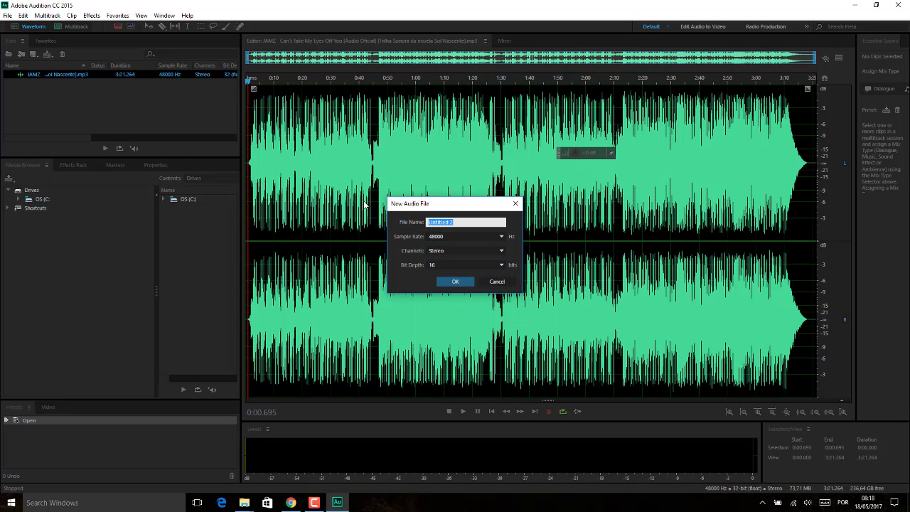
pyautogui.click(454, 282)
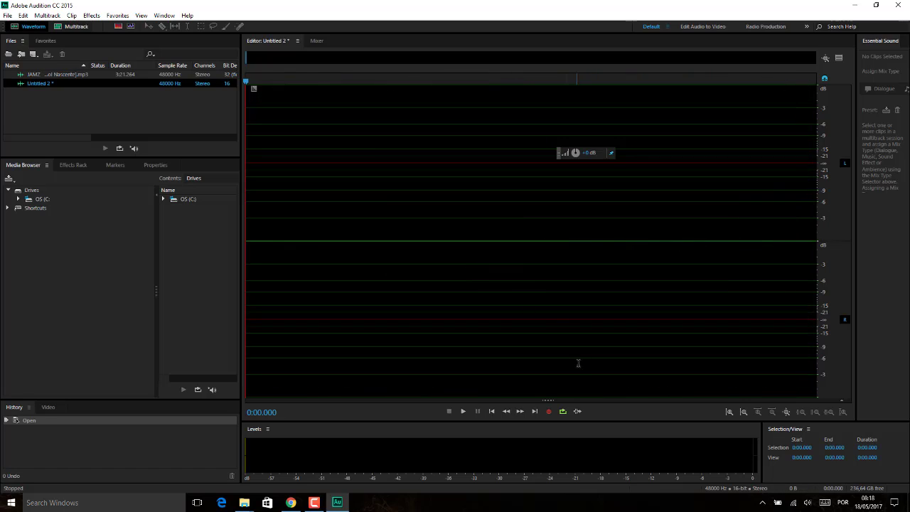
pyautogui.click(548, 412)
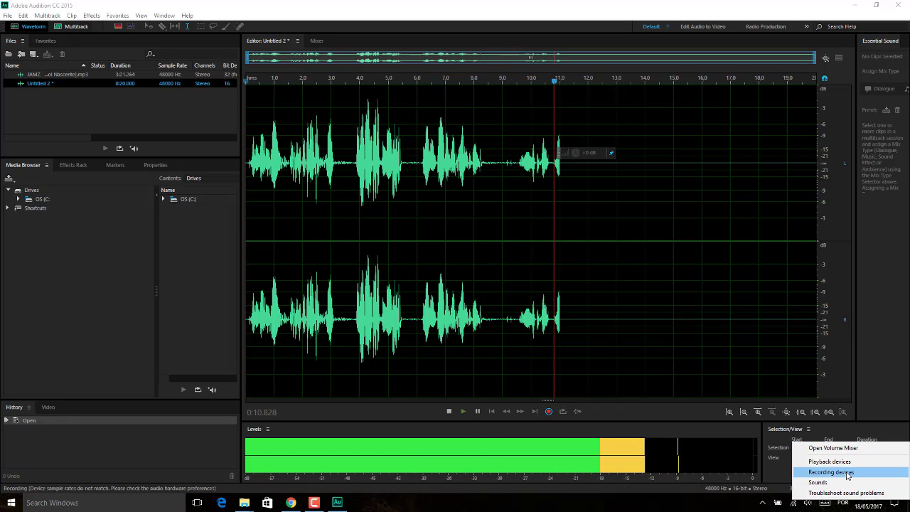
# While recording, review the Listen, Levels and Advanced settings of the Yeti Stereo Microphone in the Windows recording devices, and close them.
pyautogui.click(831, 472)
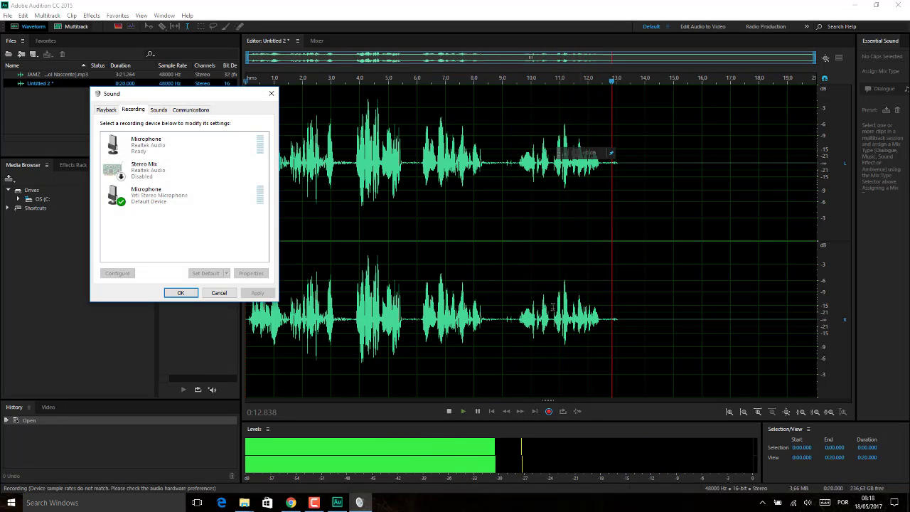
pyautogui.click(216, 196)
pyautogui.click(251, 274)
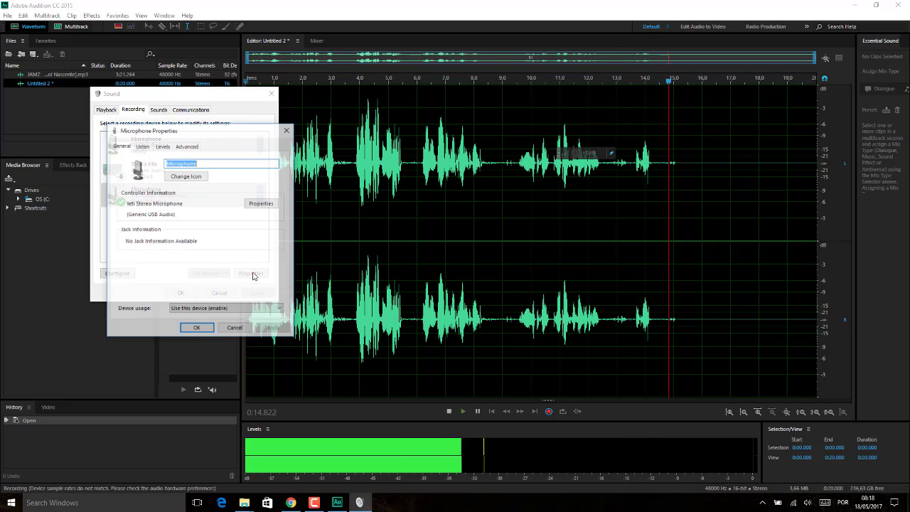
pyautogui.click(142, 146)
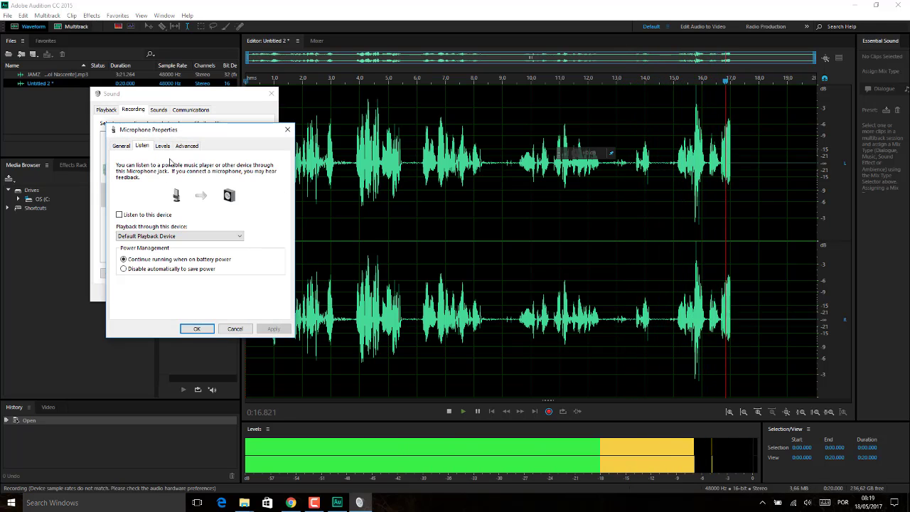
pyautogui.click(162, 146)
pyautogui.click(198, 145)
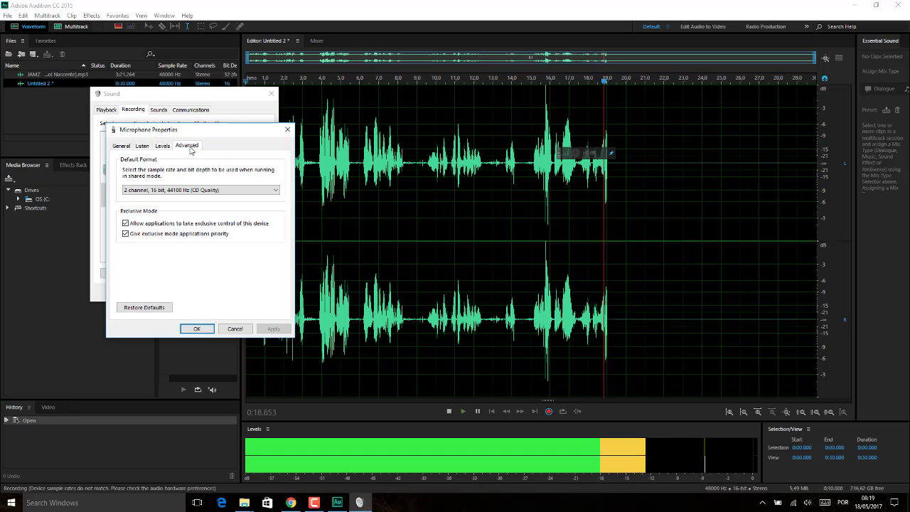
pyautogui.click(287, 130)
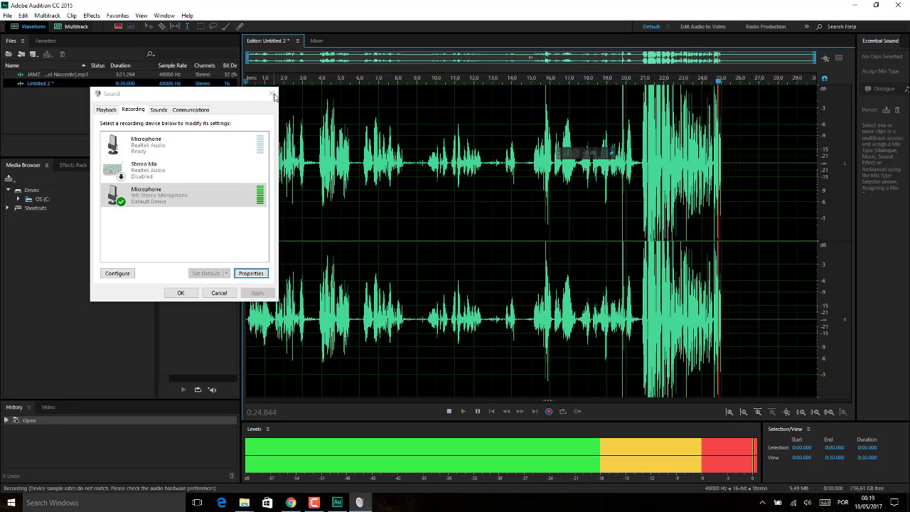
pyautogui.click(272, 95)
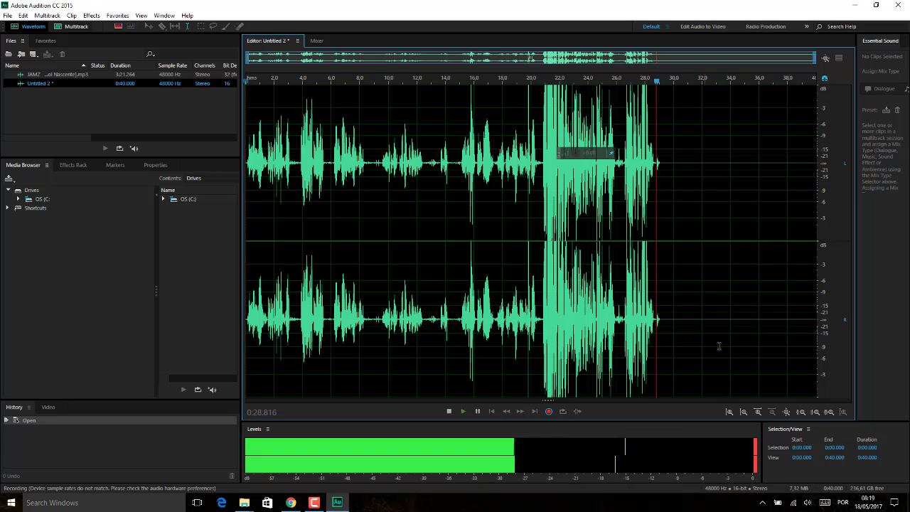
# Stop the voice recording and play it back from about 0:00.6 until about 0:11.
pyautogui.press('space')
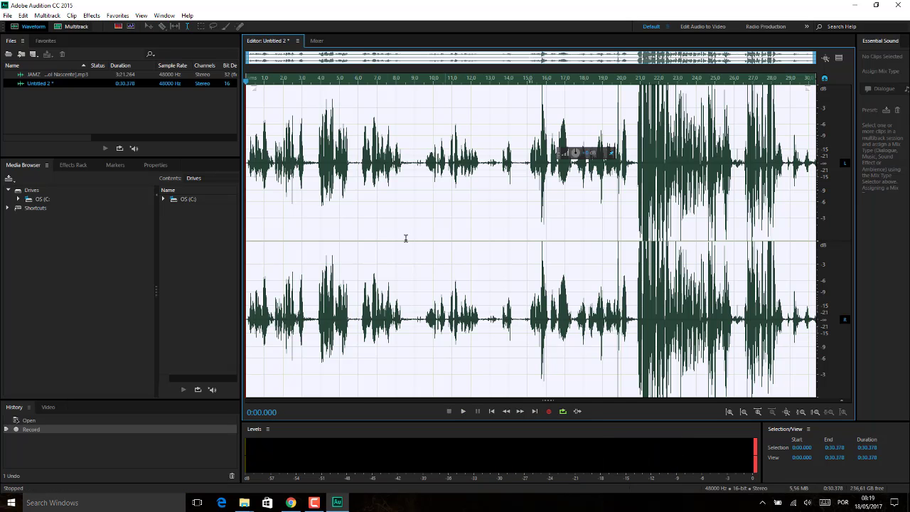
pyautogui.click(256, 226)
pyautogui.press('space')
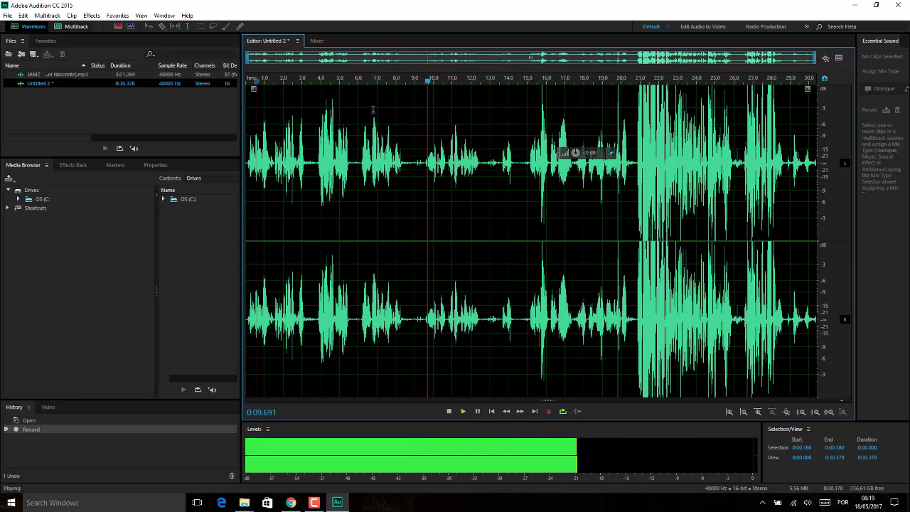
pyautogui.press('space')
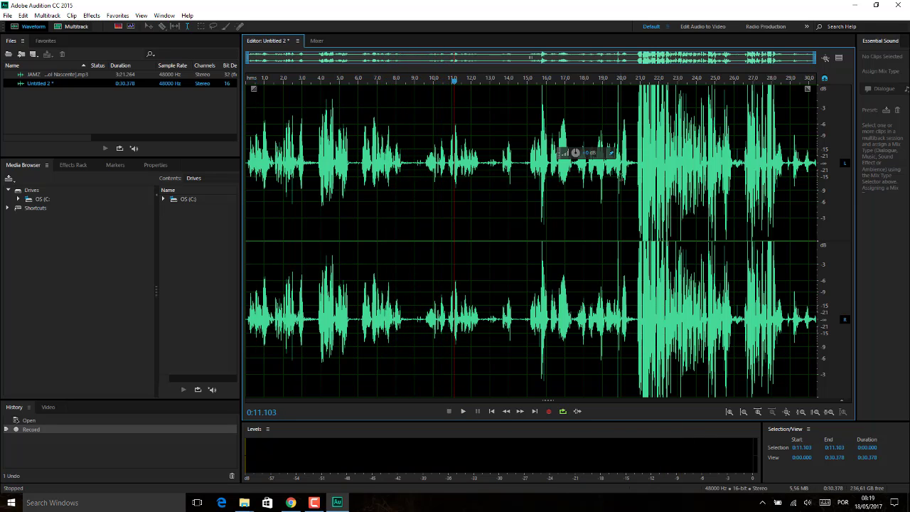
# Highlight the first 20 seconds of the voice recording, then play the louder part from about 0:20.7 to 0:26.
pyautogui.click(627, 186)
pyautogui.moveTo(587, 190); pyautogui.dragTo(245, 191)
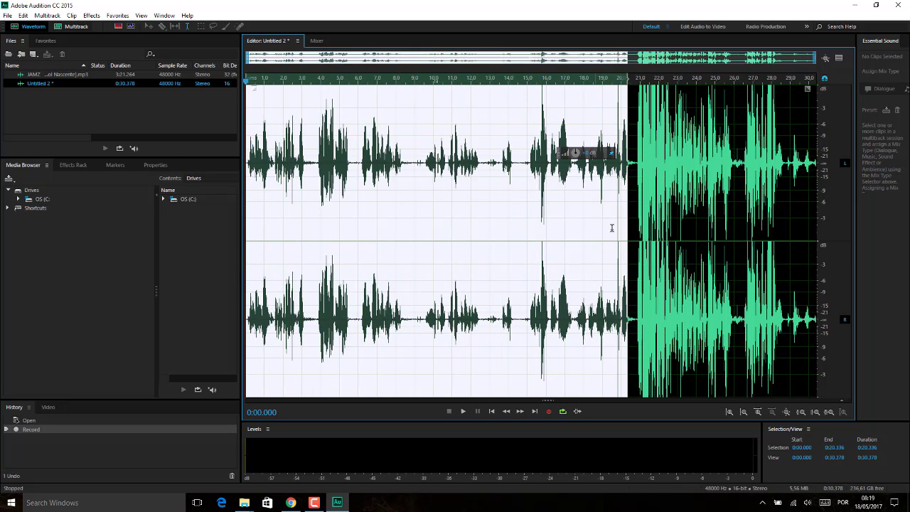
pyautogui.click(635, 215)
pyautogui.press('space')
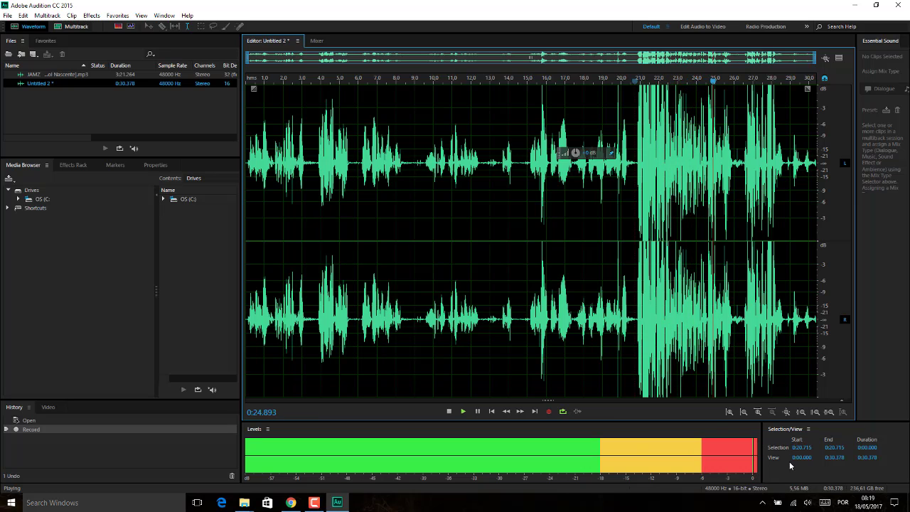
pyautogui.press('space')
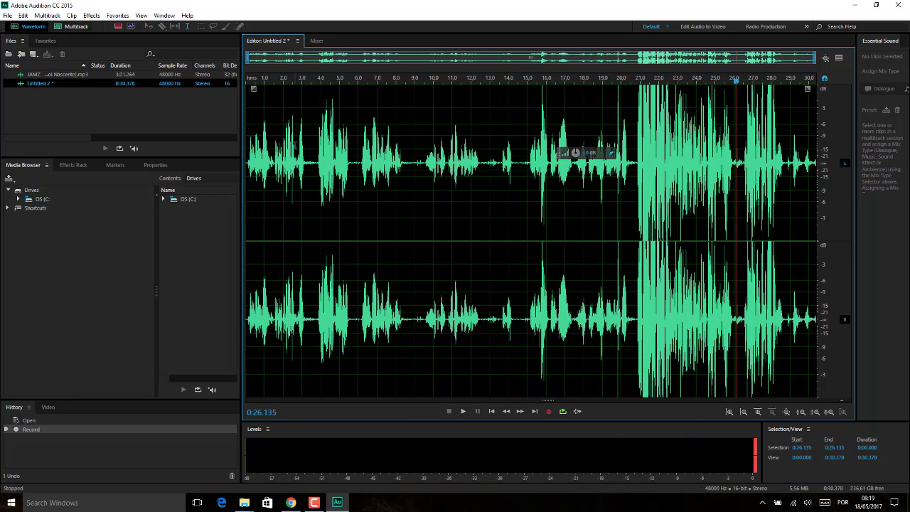
# Open the song in the editor and close the Untitled 2 recording without saving it.
pyautogui.doubleClick(47, 75)
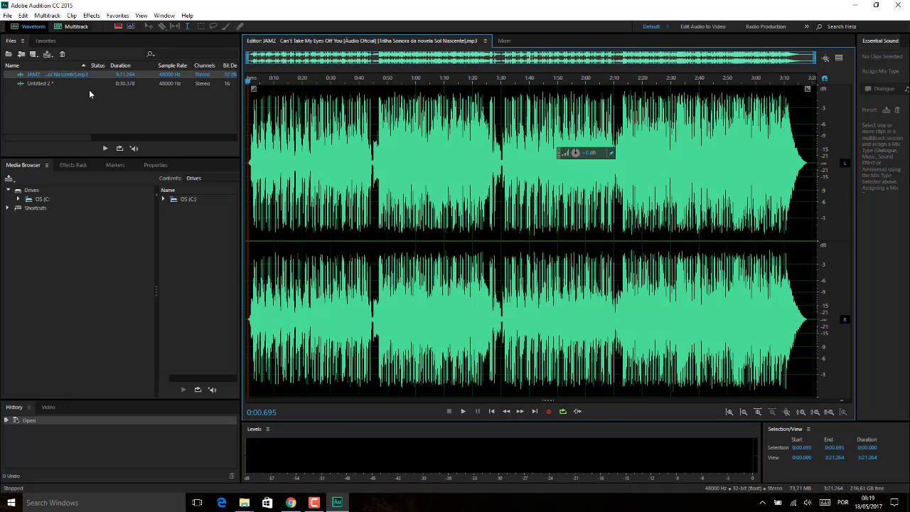
pyautogui.rightClick(41, 84)
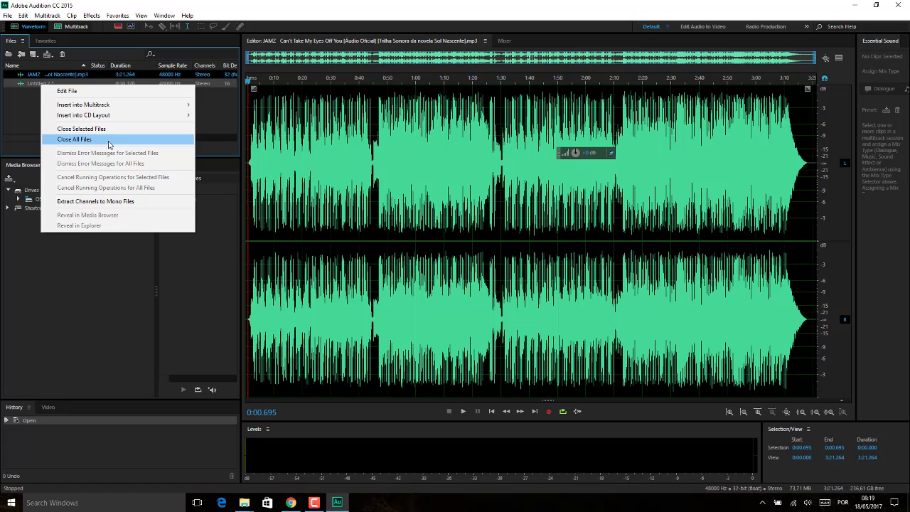
pyautogui.click(19, 111)
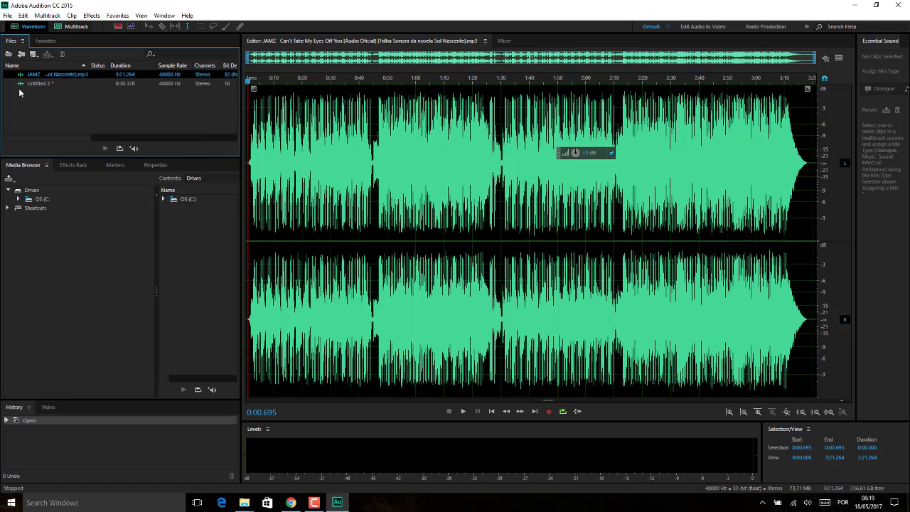
pyautogui.click(20, 86)
pyautogui.hotkey('ctrl', 'w')
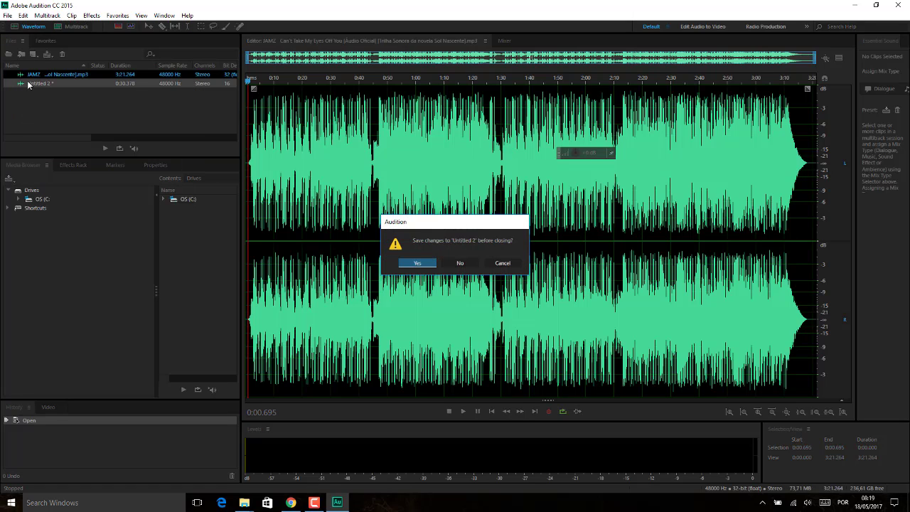
pyautogui.click(461, 263)
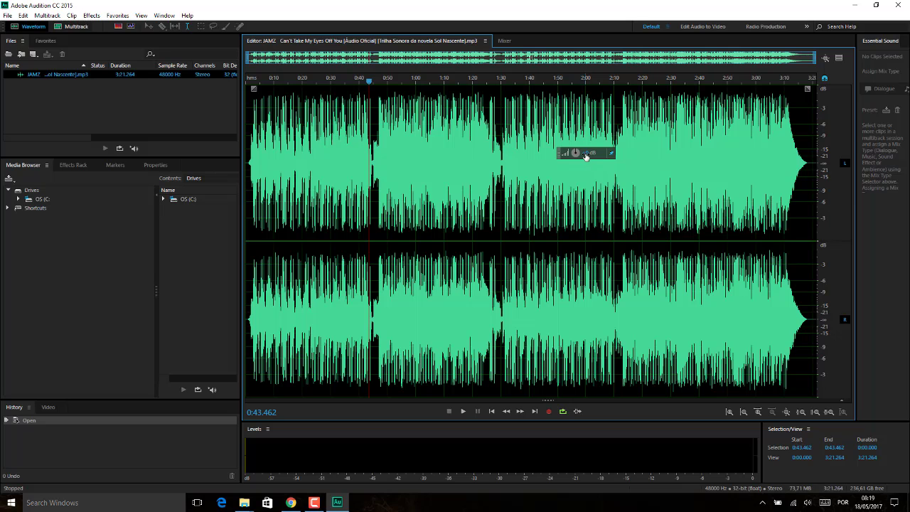
# Lower the whole song's gain with the on-waveform volume control, and raise it again.
pyautogui.scroll(3, 590, 153)
pyautogui.scroll(-6, 590, 153)
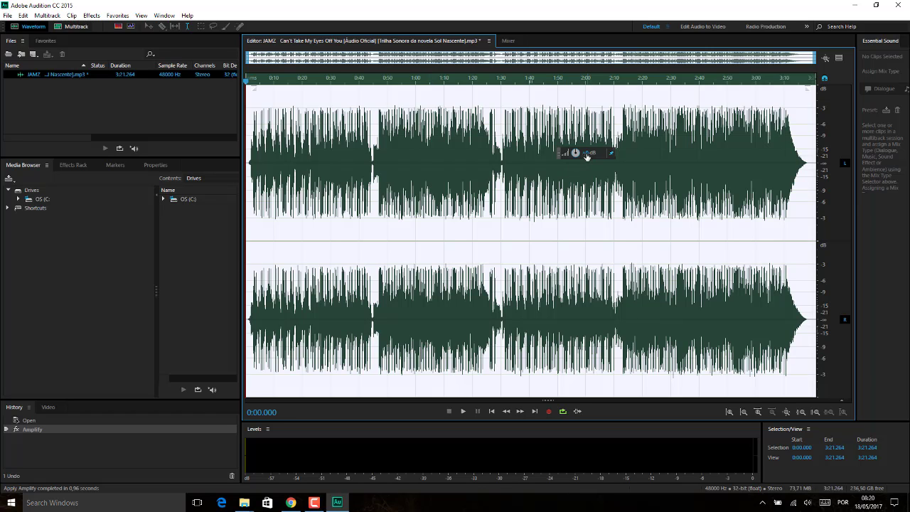
pyautogui.moveTo(589, 153); pyautogui.dragTo(591, 155)
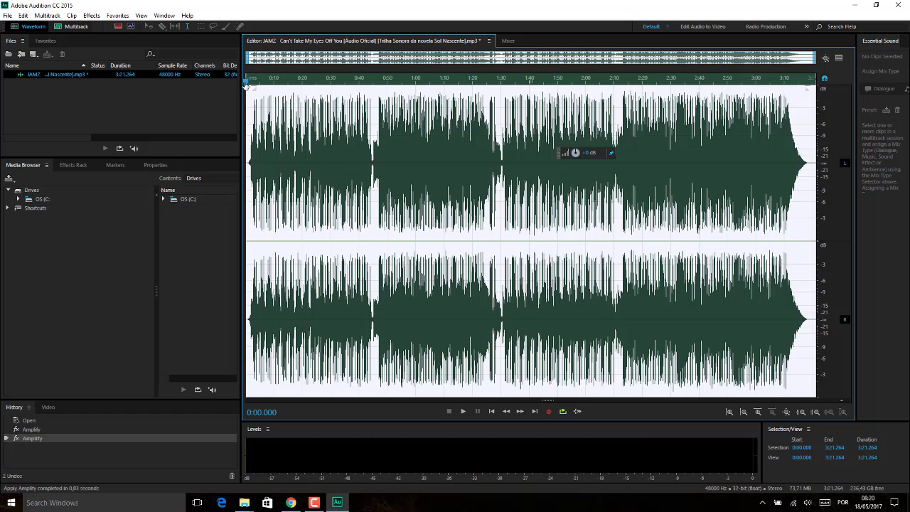
# Play the song from the start, skipping ahead through several points to about 1:04.
pyautogui.press('space')
pyautogui.click(277, 87)
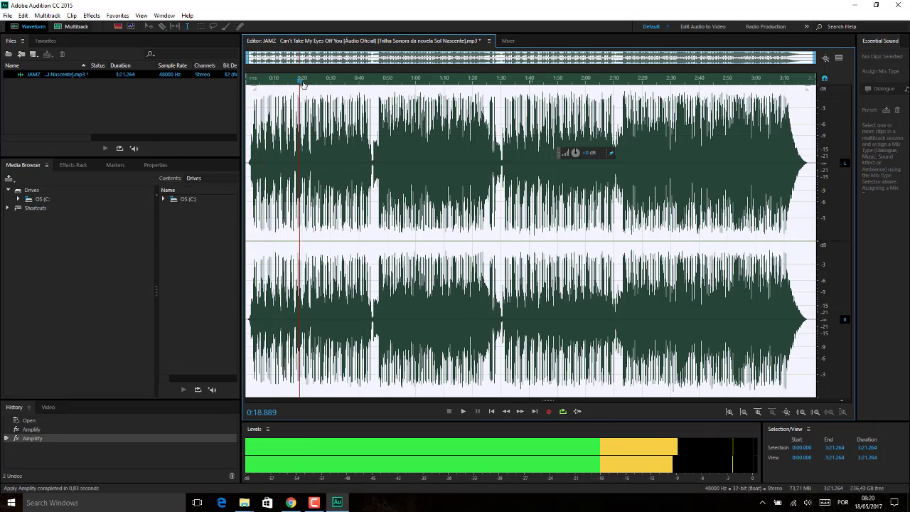
pyautogui.click(357, 85)
pyautogui.click(427, 82)
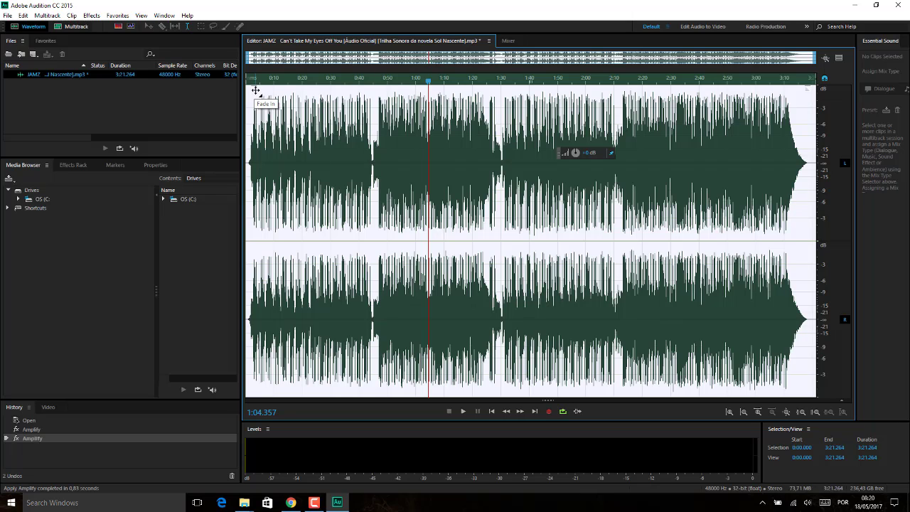
# Apply a nearly linear fade-in about 20 seconds long to the beginning of the song.
pyautogui.moveTo(256, 90); pyautogui.dragTo(271, 90)
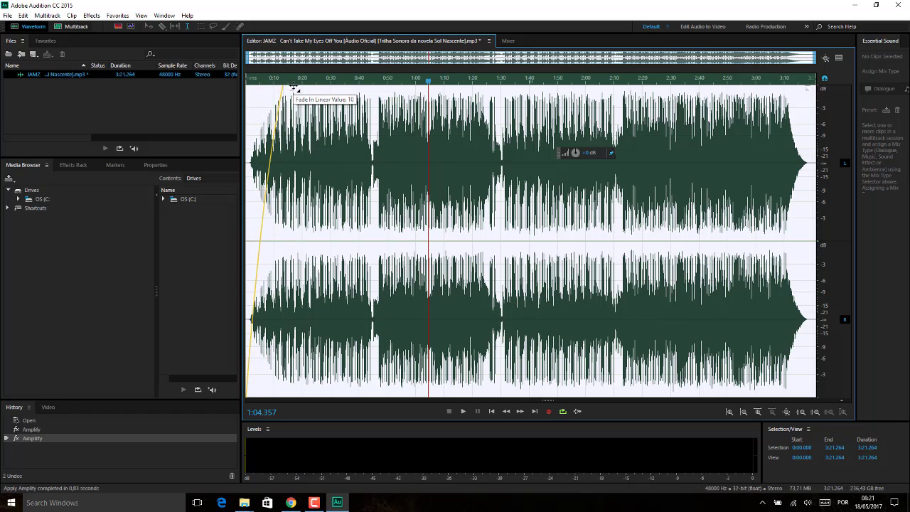
pyautogui.moveTo(303, 87)
pyautogui.mouseDown()
pyautogui.moveTo(334, 91)
pyautogui.moveTo(316, 92)
pyautogui.mouseUp()
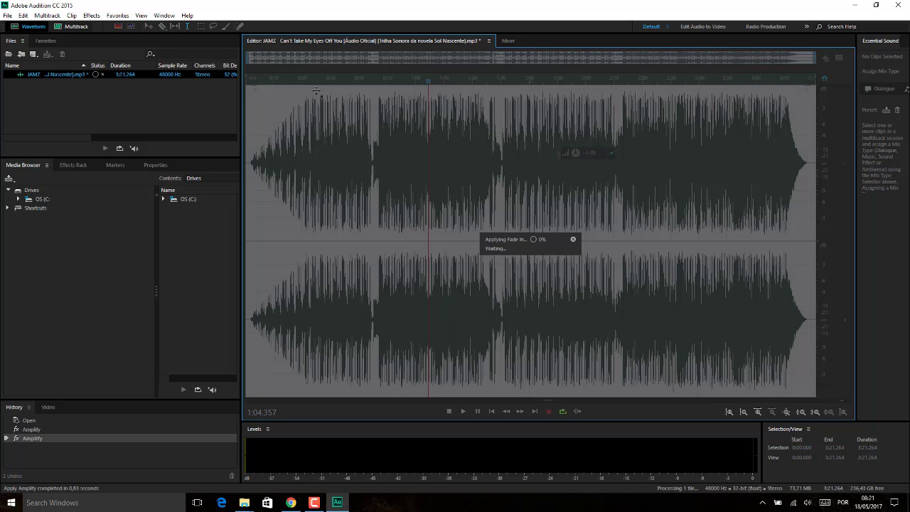
# Play the faded opening of the song from about 0:02, and again from about 0:01.3 until past 0:10.
pyautogui.click(251, 185)
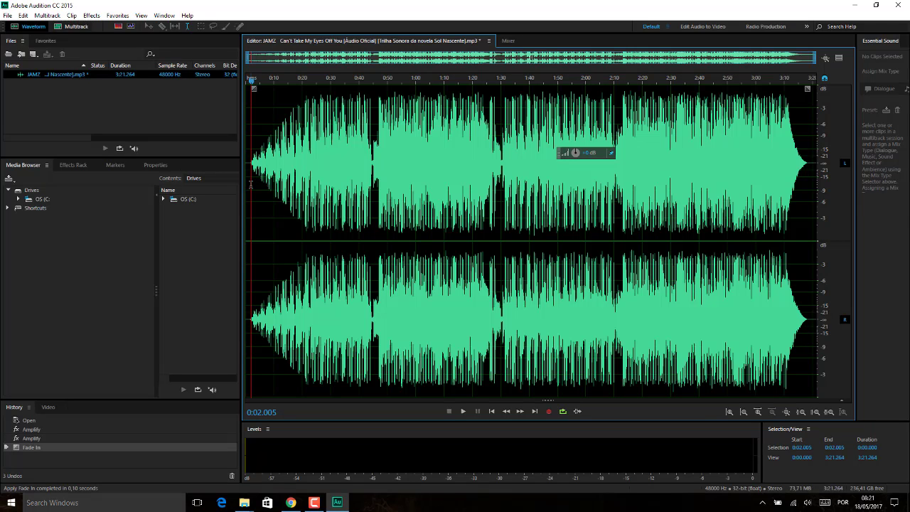
pyautogui.press('space')
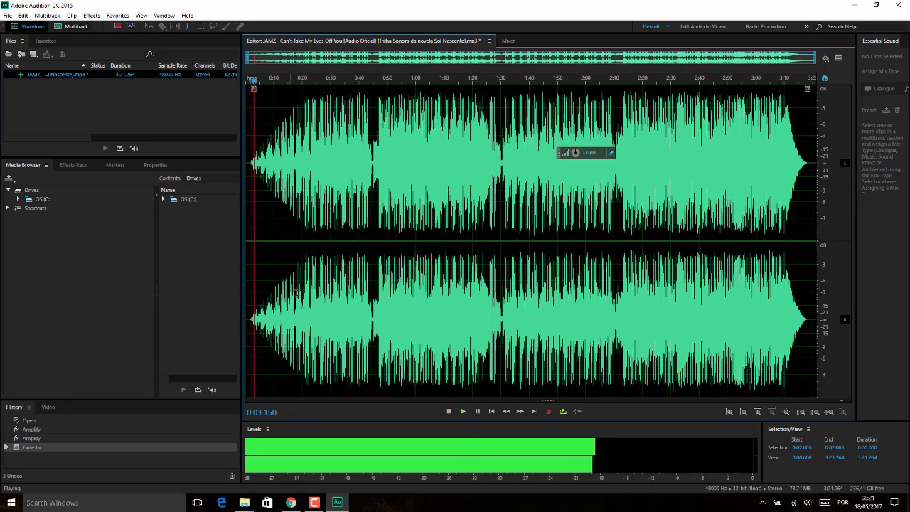
pyautogui.press('space')
pyautogui.press('space')
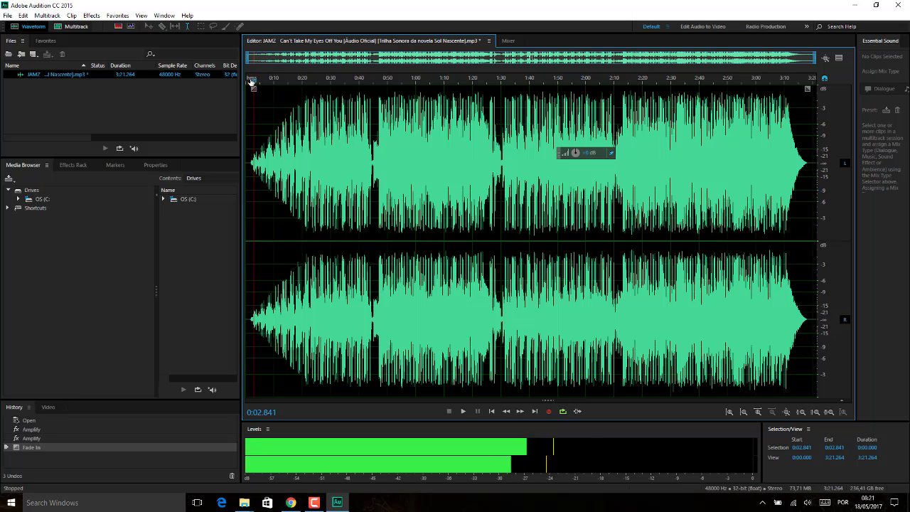
pyautogui.click(248, 81)
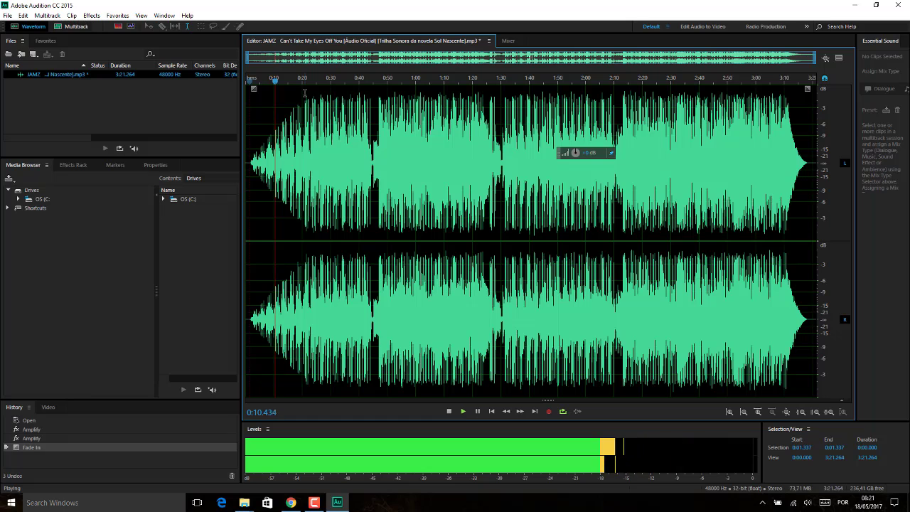
pyautogui.press('space')
# Undo the fade-in and play the song's opening without it from the start to about 0:04.
pyautogui.hotkey('ctrl', 'z')
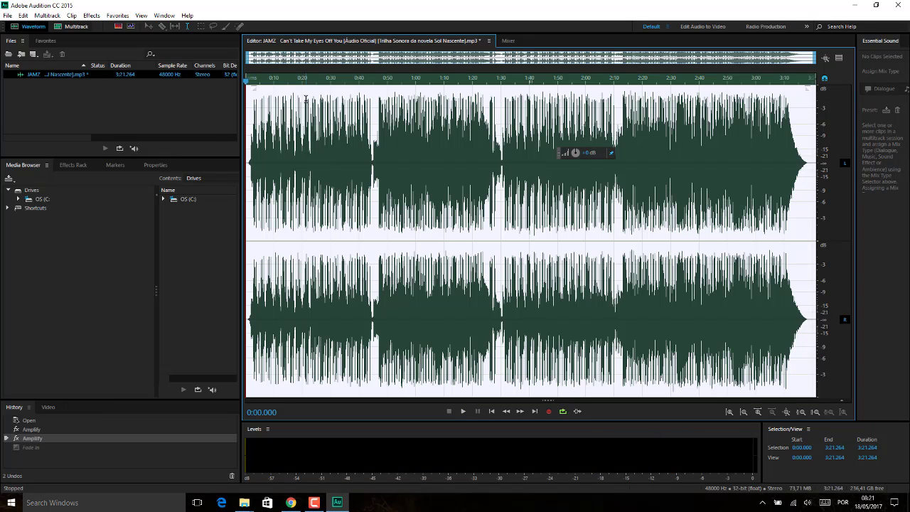
pyautogui.click(248, 151)
pyautogui.press('space')
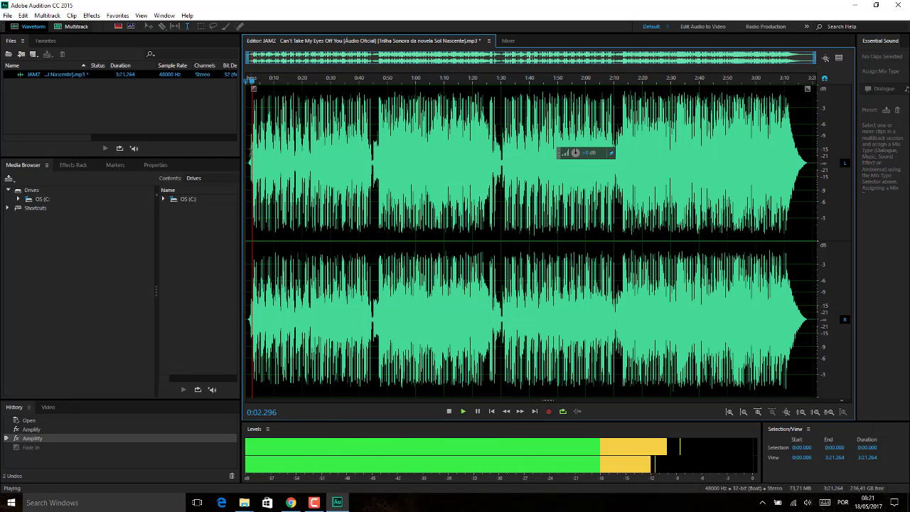
pyautogui.press('space')
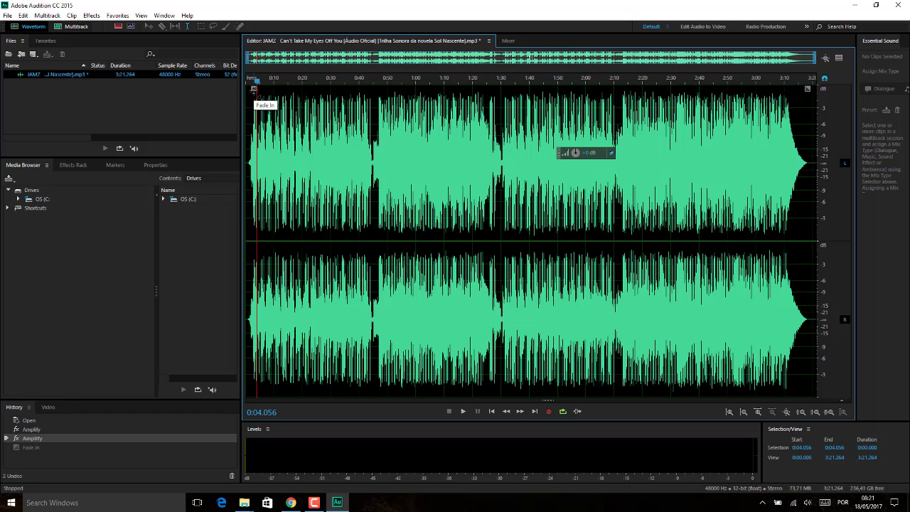
# Apply a slow-starting, curved fade-in to the song's beginning and play it from about 0:05.5 to 0:10.8.
pyautogui.moveTo(254, 88); pyautogui.dragTo(340, 88)
pyautogui.moveTo(341, 88); pyautogui.dragTo(279, 123)
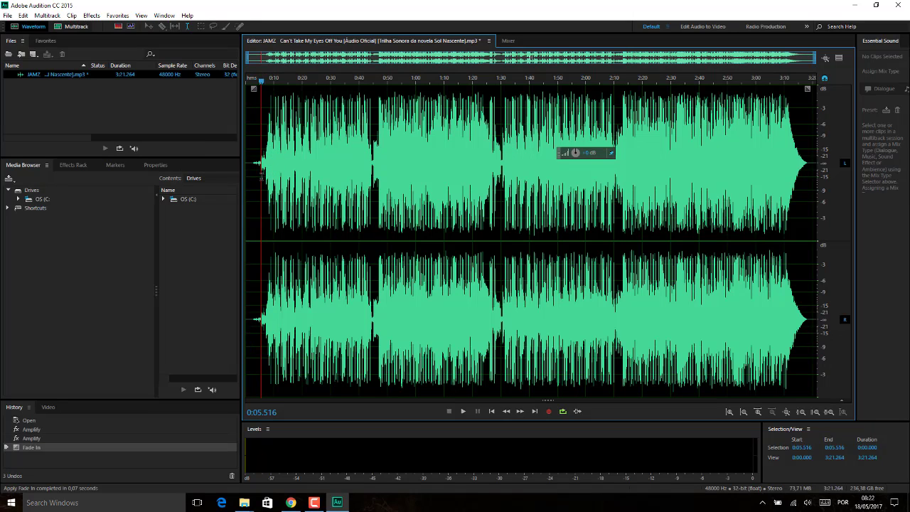
pyautogui.press('space')
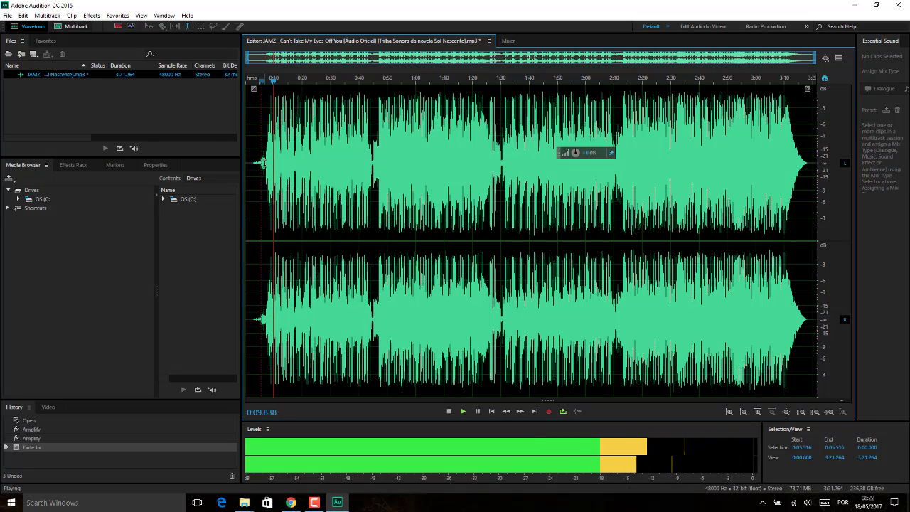
pyautogui.press('space')
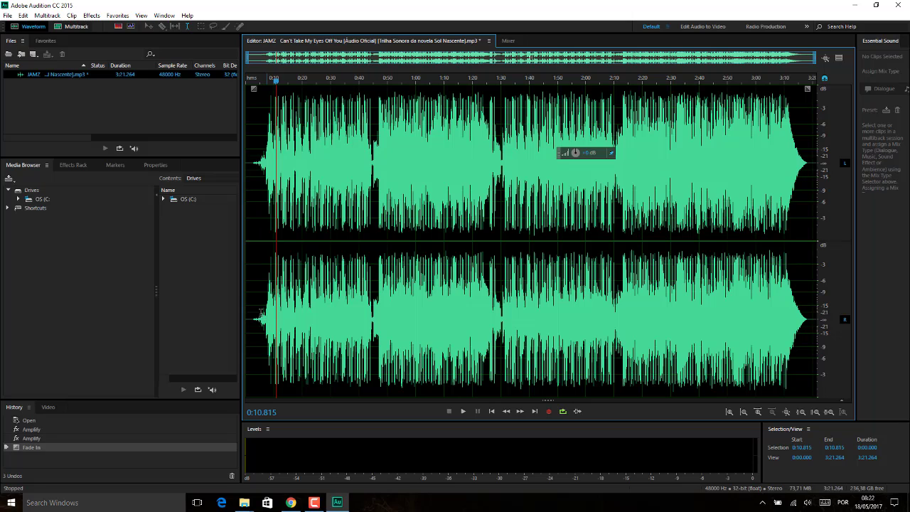
# Replace the fade-in with a fast-rising one about 20 seconds long, linear value about 91, and play it from the start.
pyautogui.hotkey('ctrl', 'z')
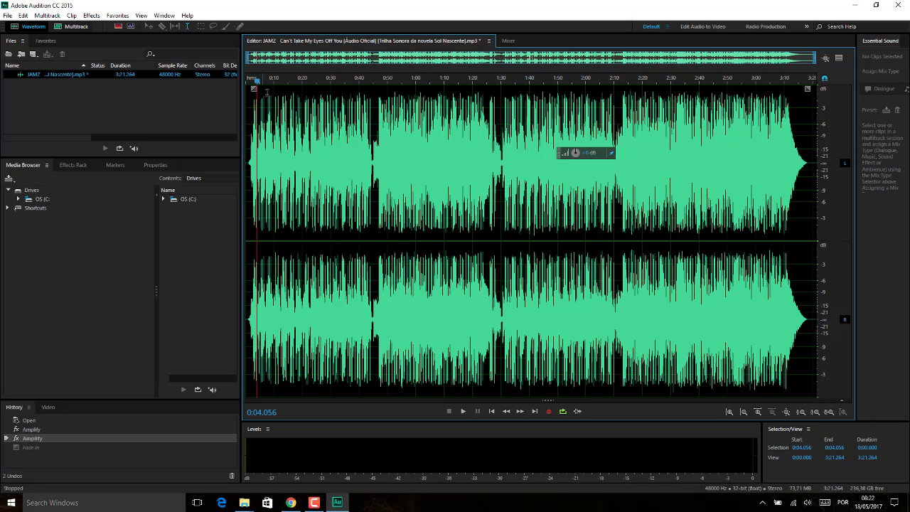
pyautogui.moveTo(261, 89); pyautogui.dragTo(310, 46)
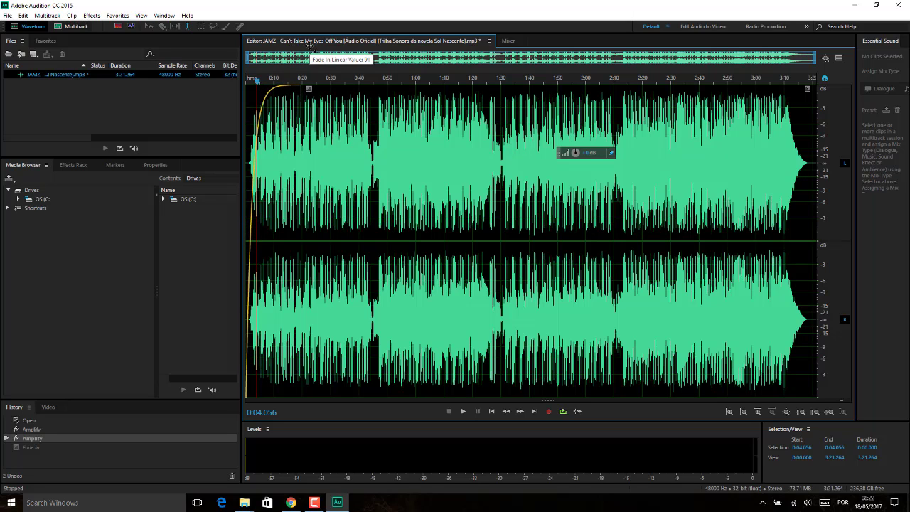
pyautogui.moveTo(309, 47); pyautogui.dragTo(309, 46)
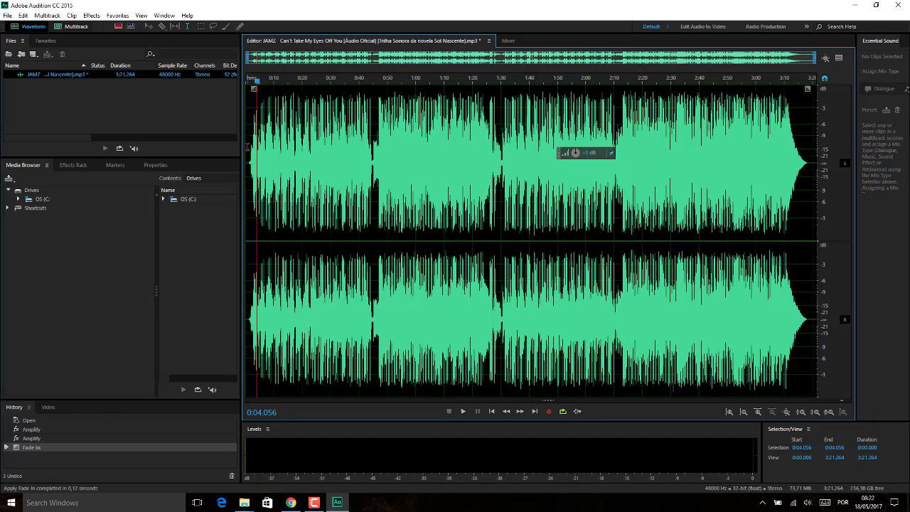
pyautogui.press('space')
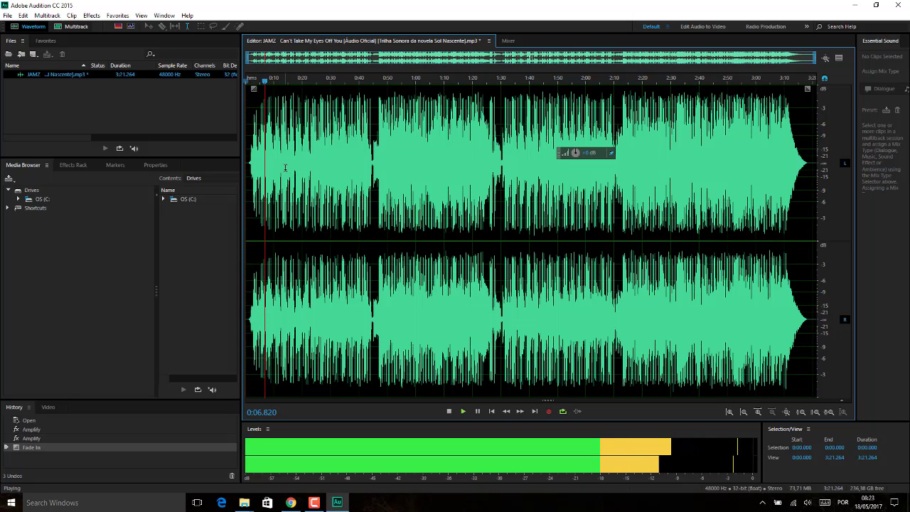
pyautogui.press('space')
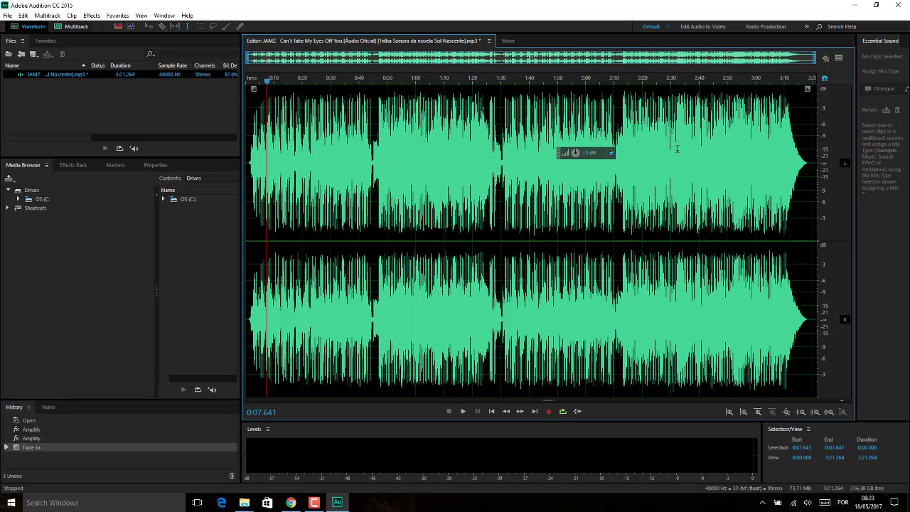
# Play the end of the song from about 3:03, and again from 3:10 into its closing fade.
pyautogui.click(760, 160)
pyautogui.press('space')
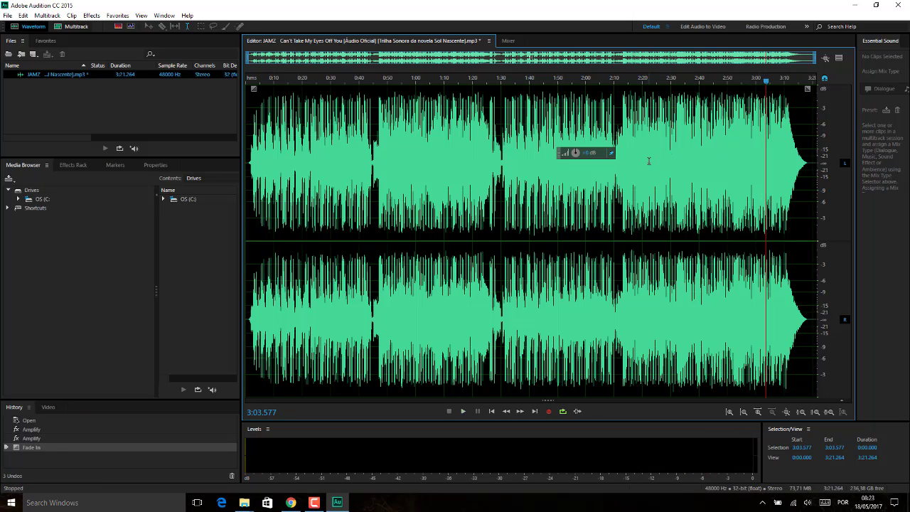
pyautogui.press('space')
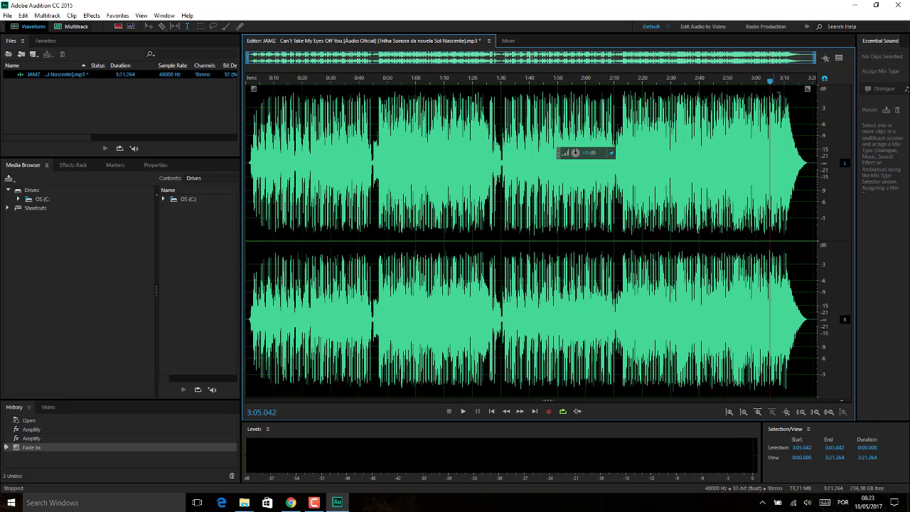
pyautogui.click(784, 123)
pyautogui.press('space')
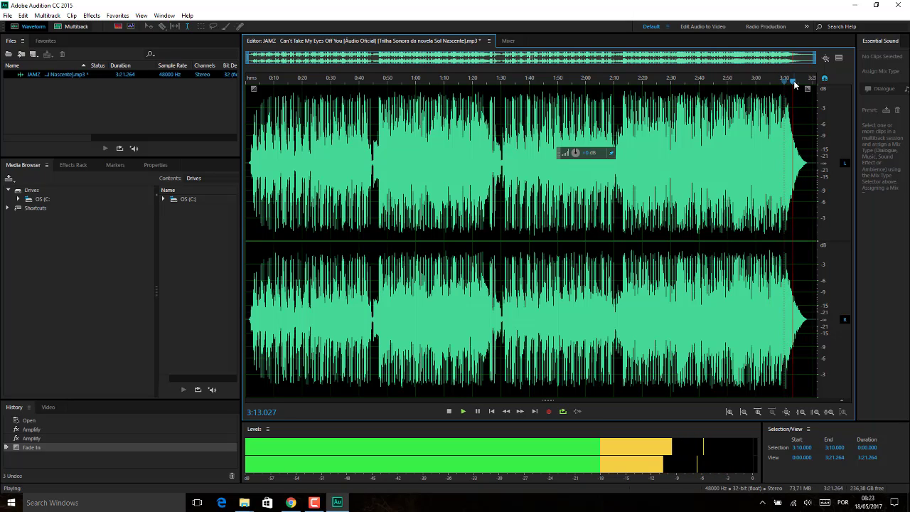
pyautogui.press('space')
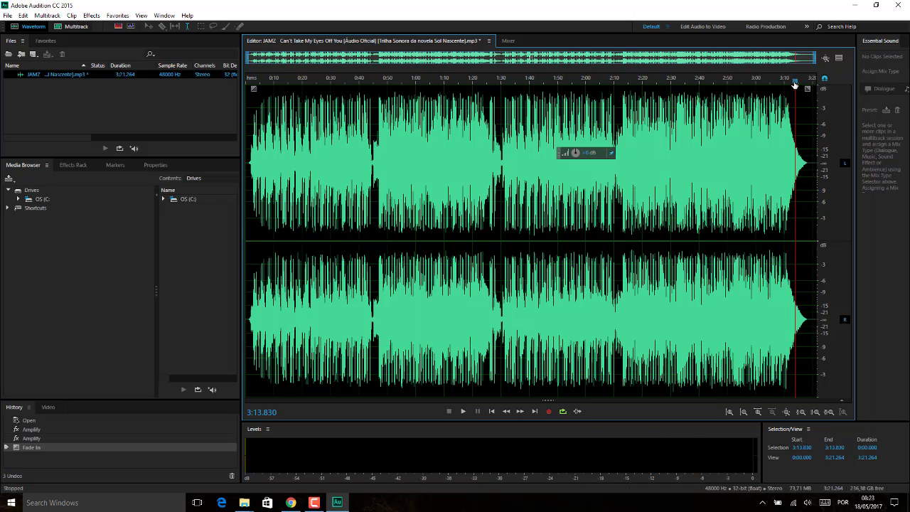
# Move the playhead back to about 1:41.6 and play the middle of the song until about 1:48.
pyautogui.moveTo(795, 85); pyautogui.dragTo(533, 85)
pyautogui.press('space')
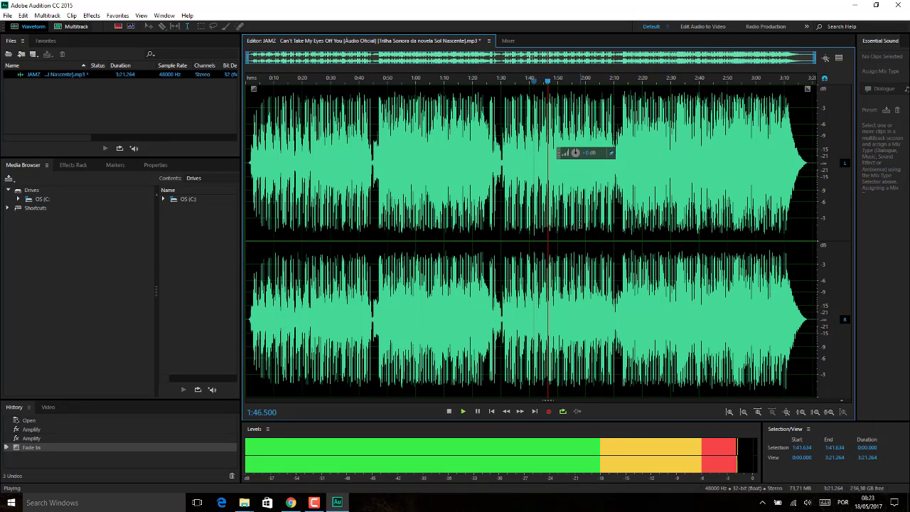
pyautogui.press('space')
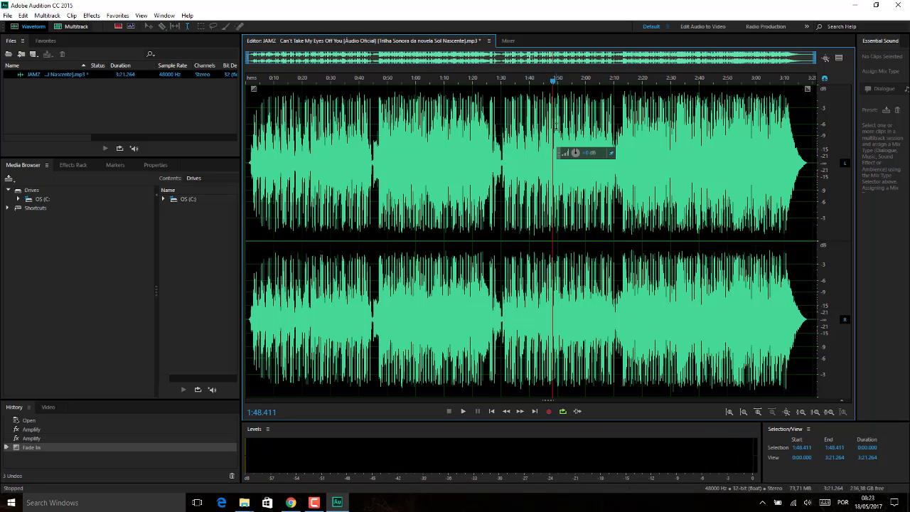
# Delete the song's audio from about 1:48.5 to the end and play the last moments before the new cut.
pyautogui.click(556, 127)
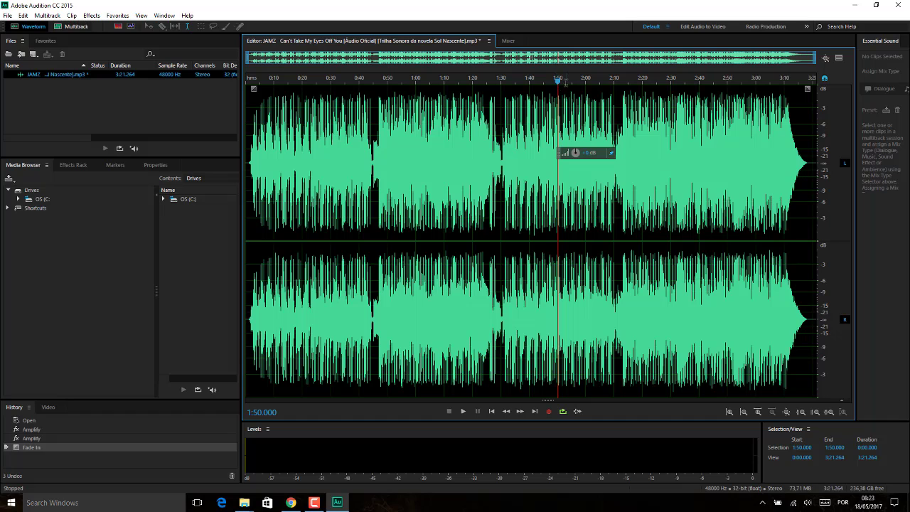
pyautogui.moveTo(553, 128); pyautogui.dragTo(856, 132)
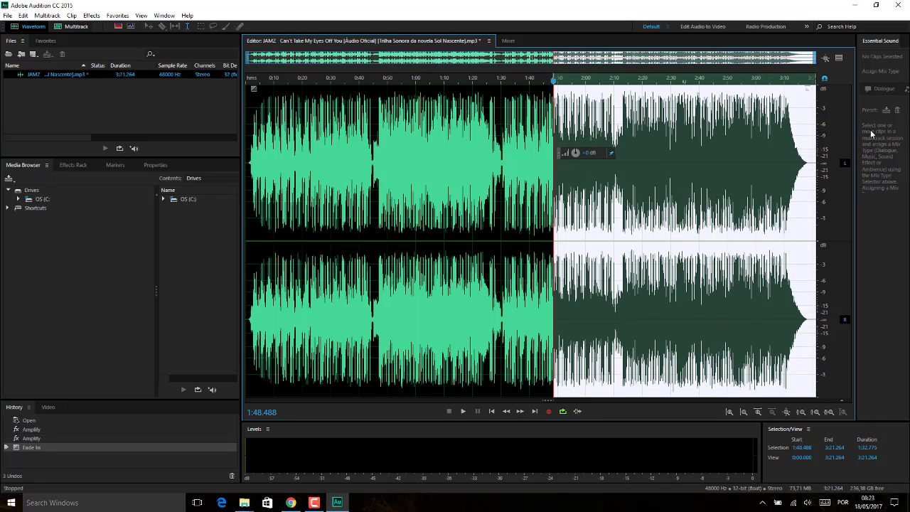
pyautogui.press('Delete')
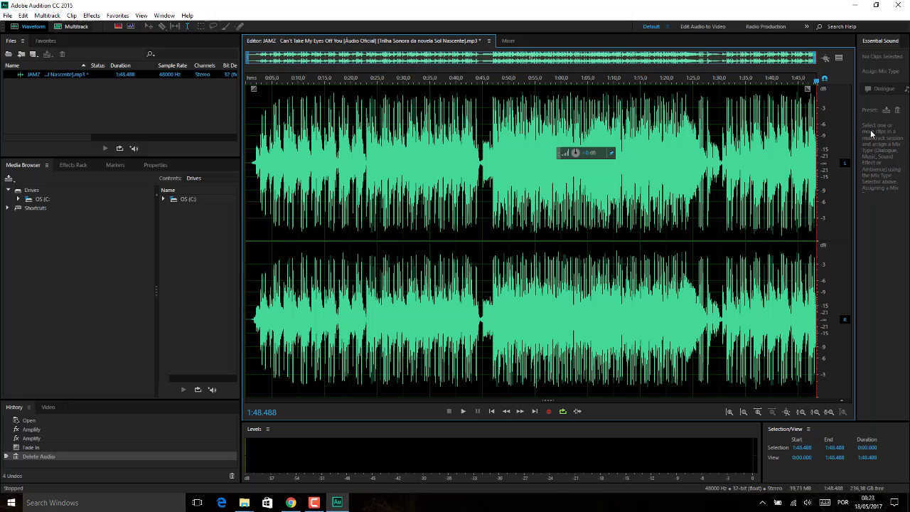
pyautogui.click(789, 164)
pyautogui.press('space')
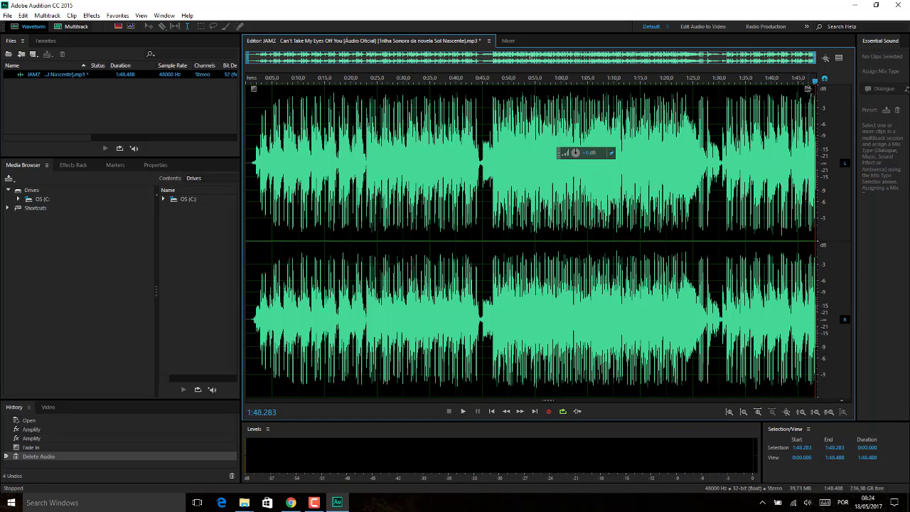
# Apply a curved fade-out that drops fastest at the very end to the shortened song, and play it from 1:40.
pyautogui.moveTo(808, 89); pyautogui.dragTo(672, 32)
pyautogui.click(773, 166)
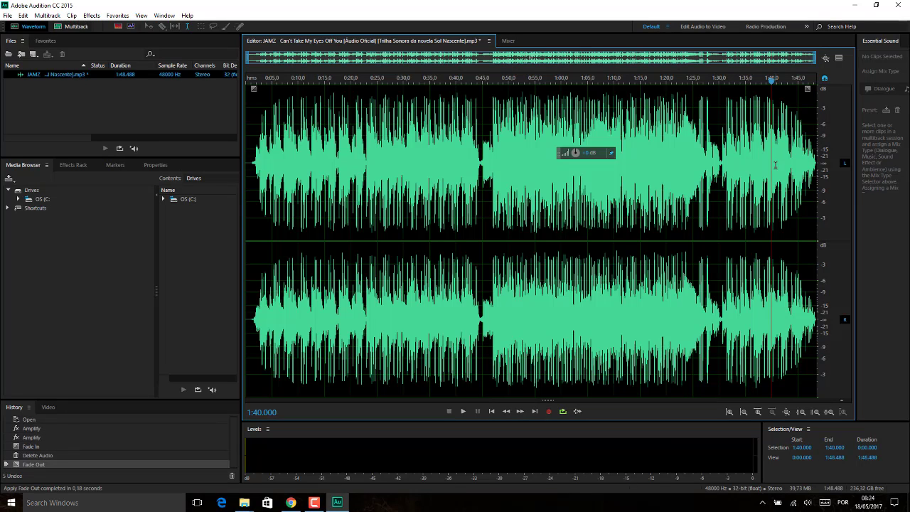
pyautogui.press('space')
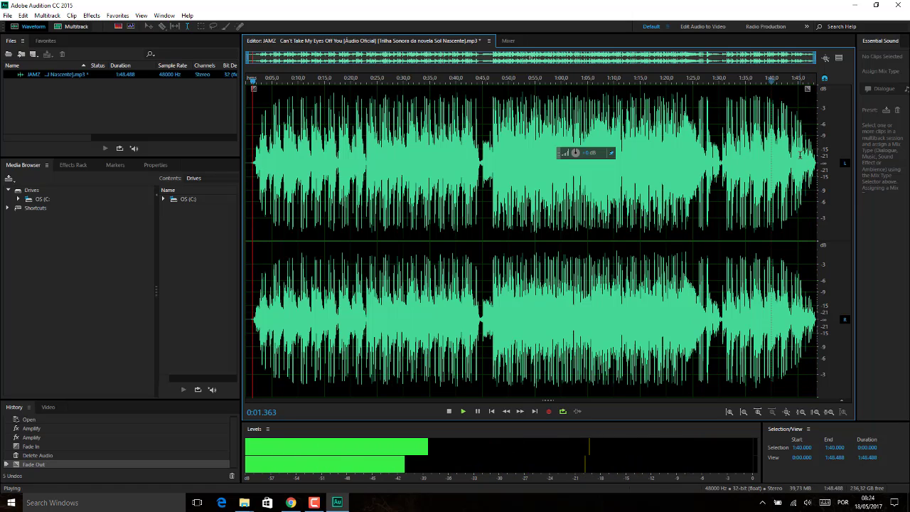
pyautogui.press('space')
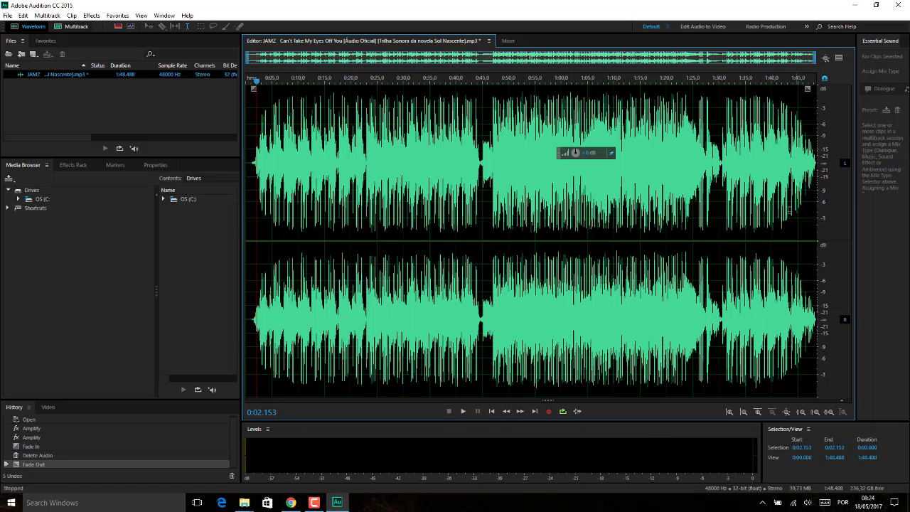
# Turn off loop playback and briefly view the Effects Rack before returning to the Media Browser.
pyautogui.click(563, 412)
pyautogui.click(71, 166)
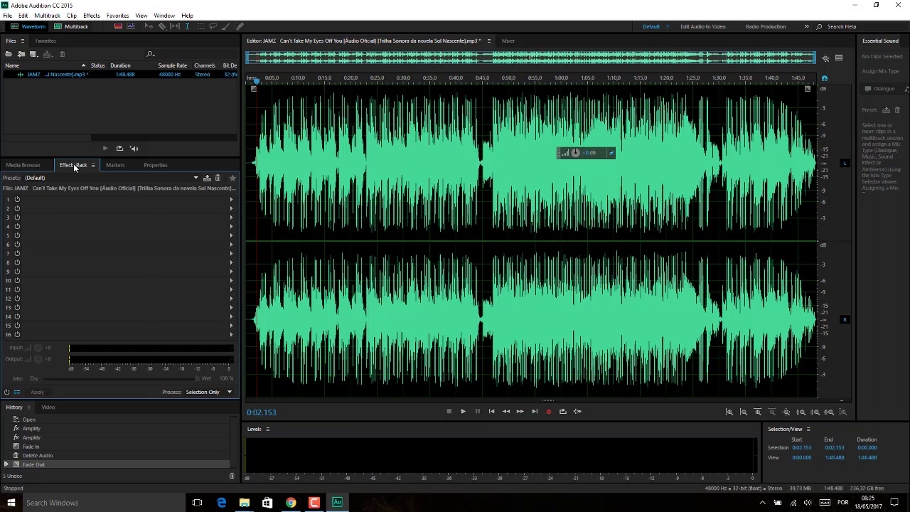
pyautogui.click(32, 164)
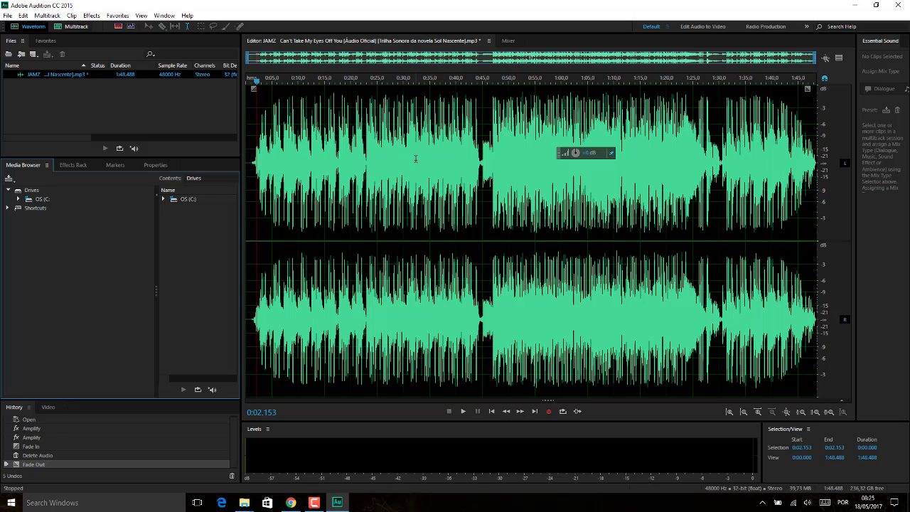
# Place the playhead near the song's beginning, at about 0:01.4.
pyautogui.moveTo(253, 185); pyautogui.dragTo(247, 183)
pyautogui.click(258, 187)
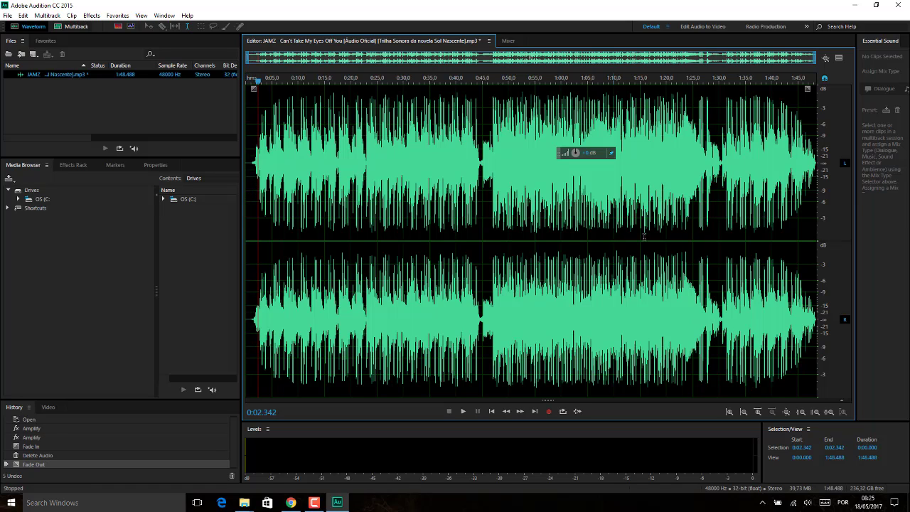
pyautogui.click(256, 211)
pyautogui.click(252, 216)
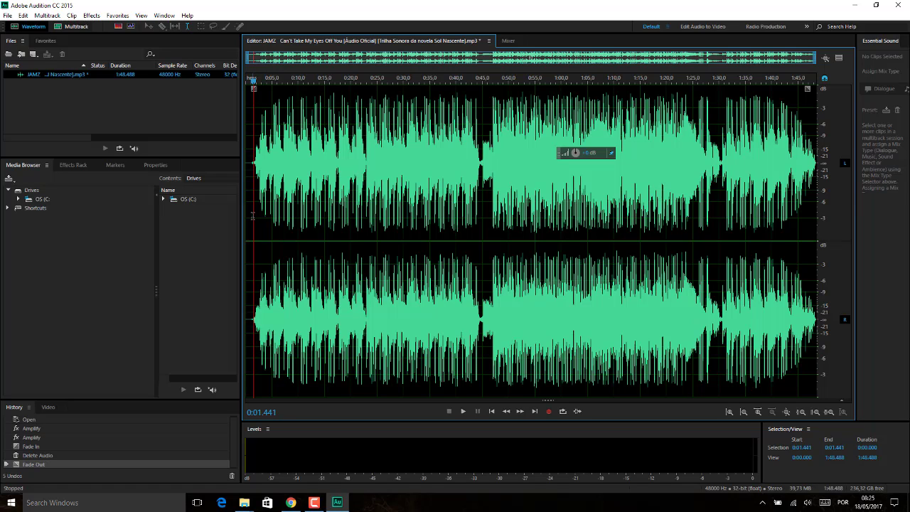